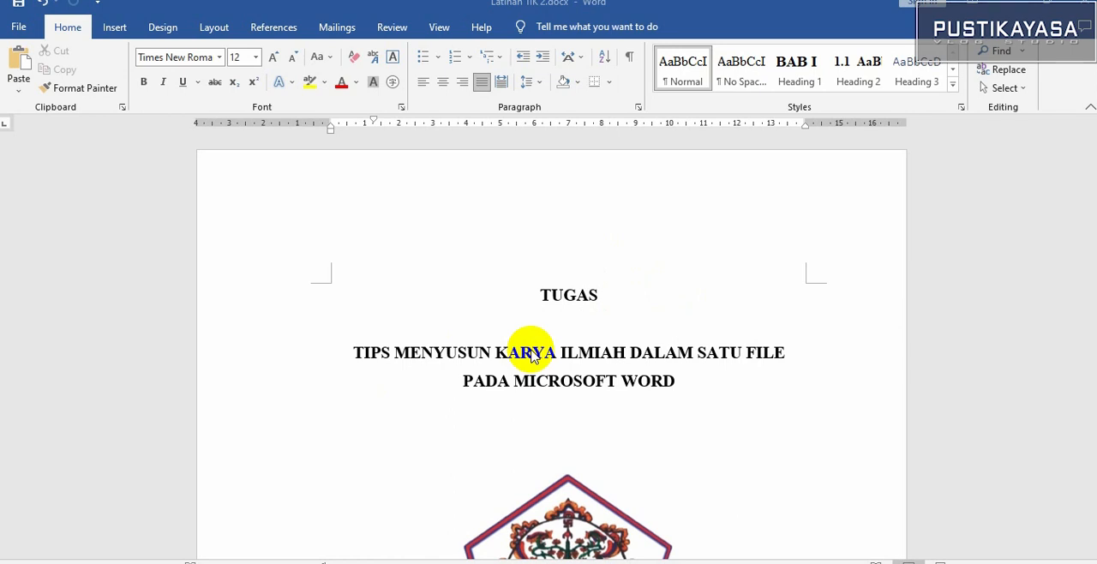
Examine the cover page, the KATA PENGANTAR page and the DAFTAR ISI page, including their footer page numbers
scroll(531, 354, "down", 1)
scroll(531, 354, "down", 1)
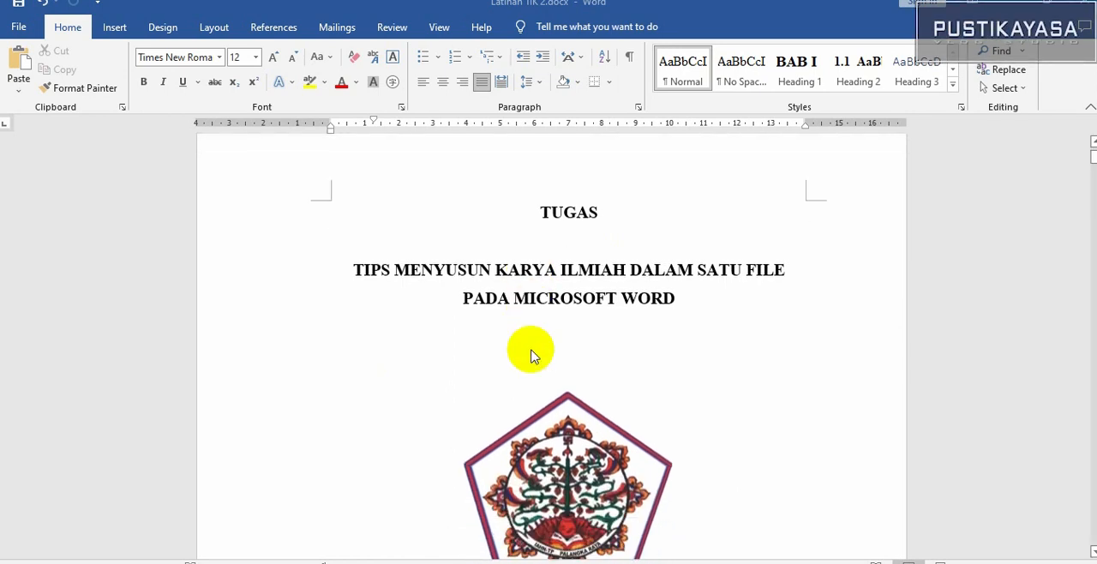
scroll(532, 355, "up", 1)
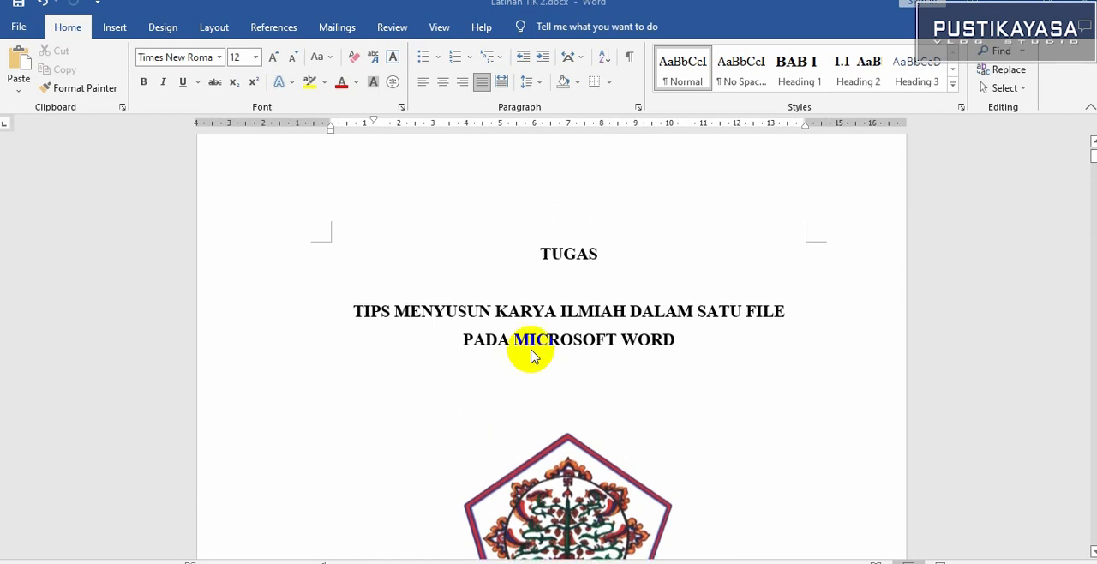
scroll(532, 355, "down", 5)
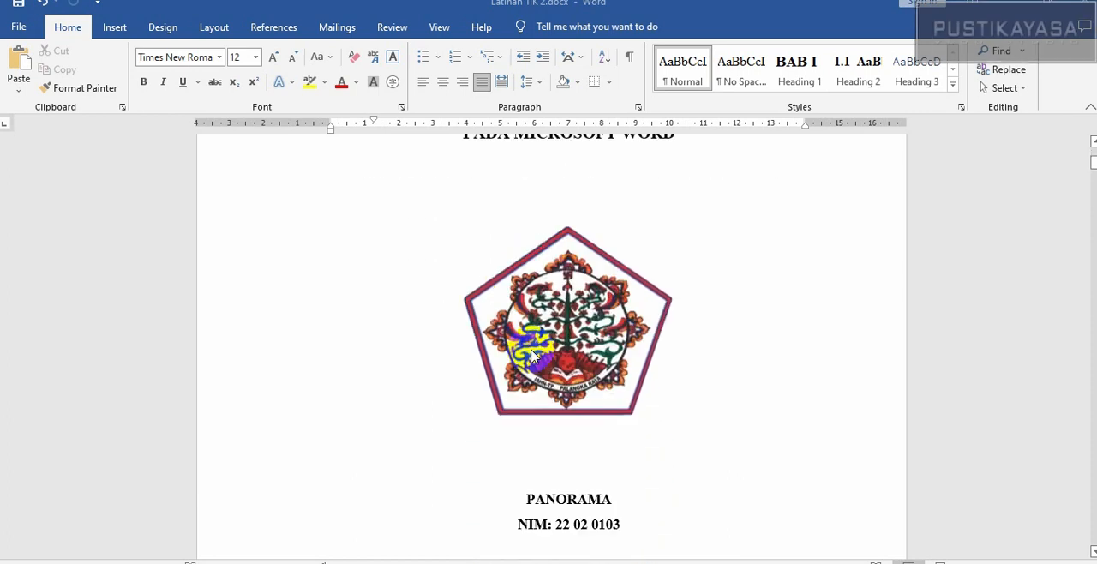
scroll(531, 355, "down", 12)
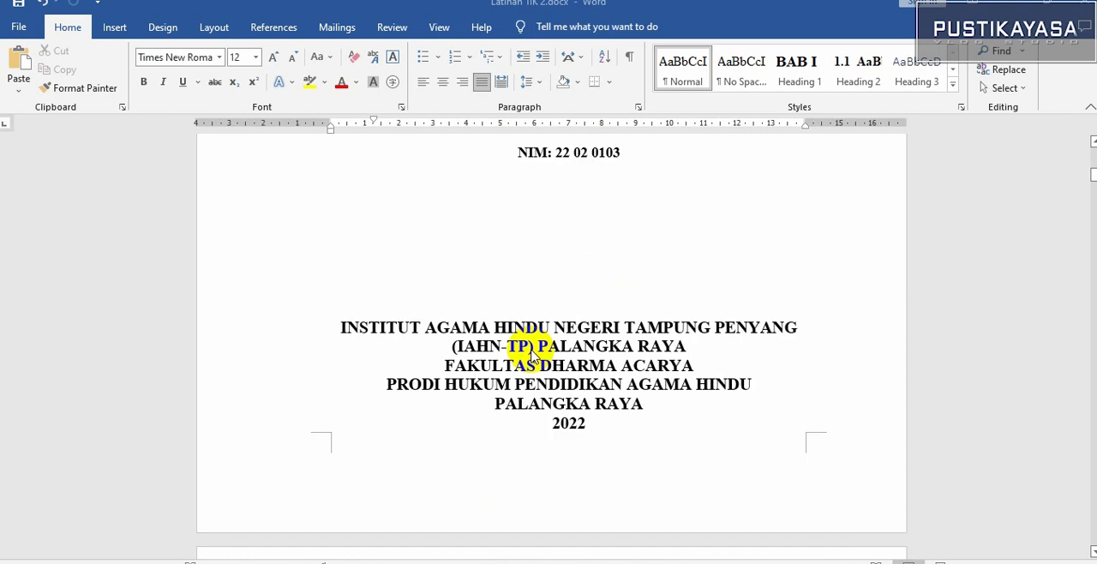
scroll(531, 355, "down", 20)
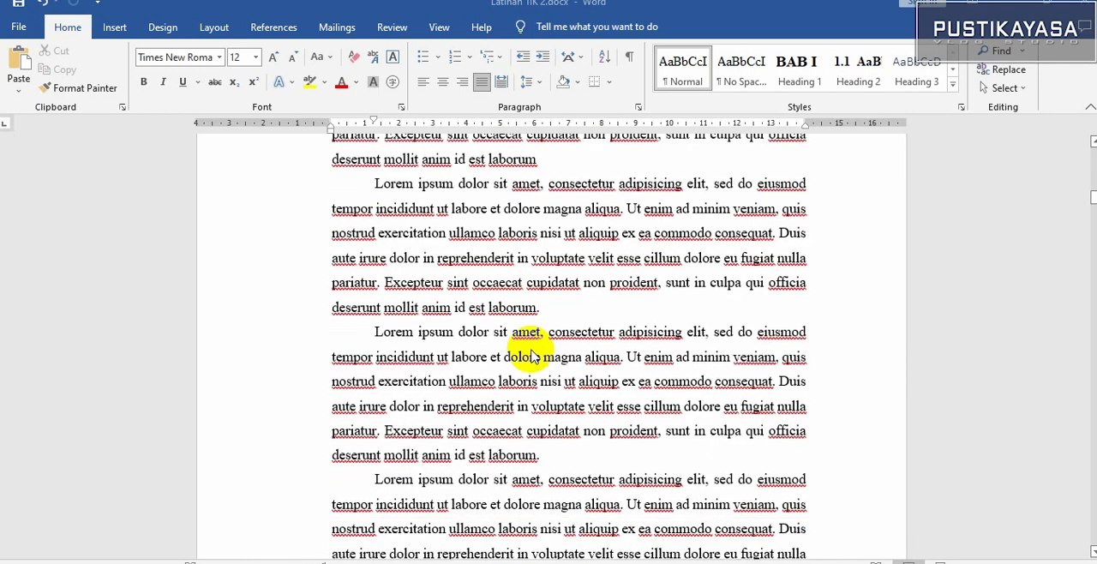
scroll(532, 355, "down", 11)
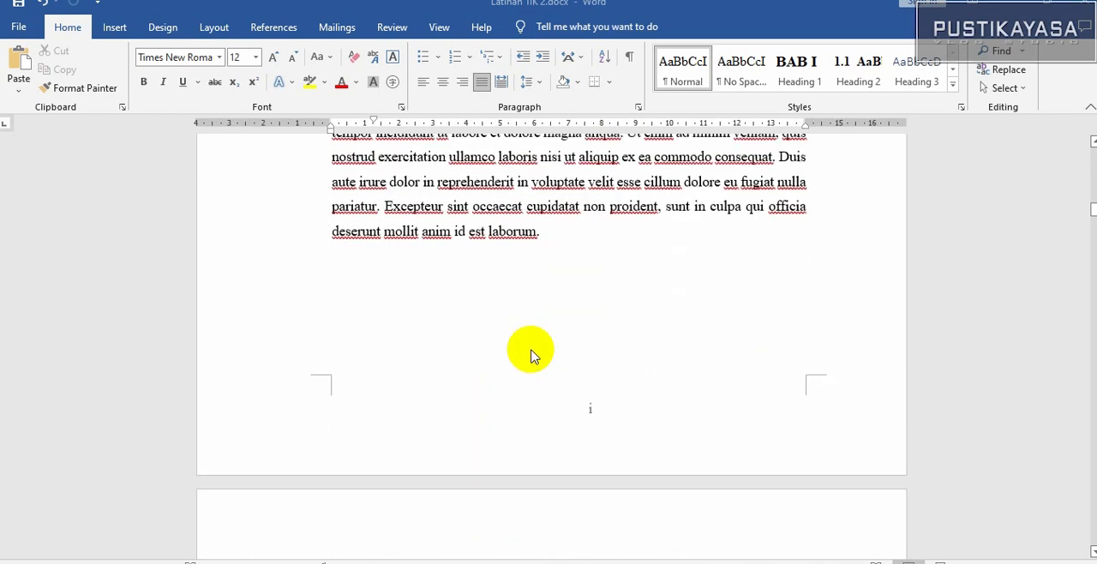
scroll(531, 355, "up", 15)
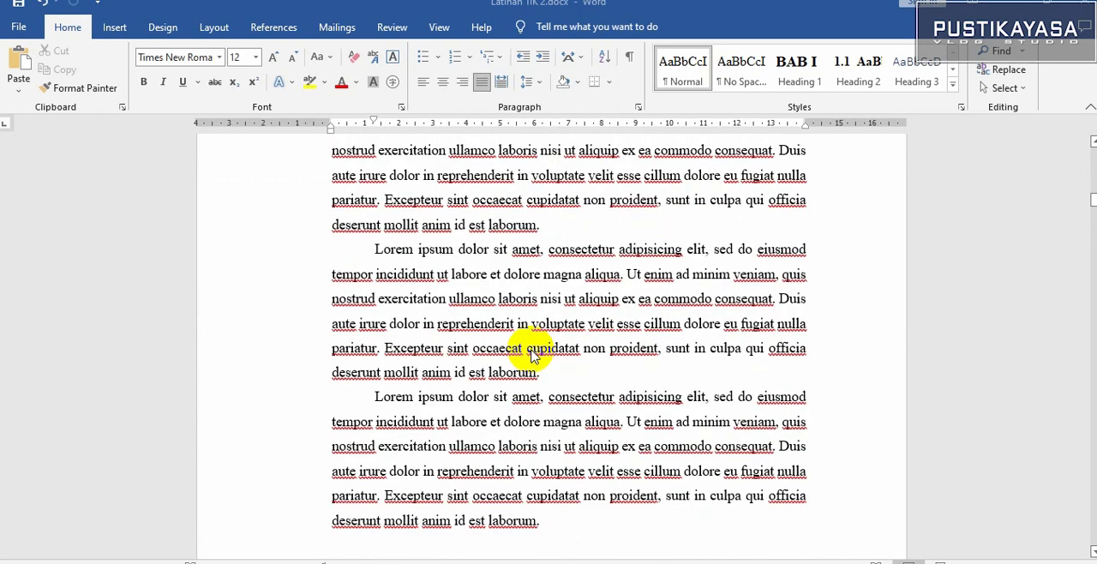
scroll(531, 355, "up", 15)
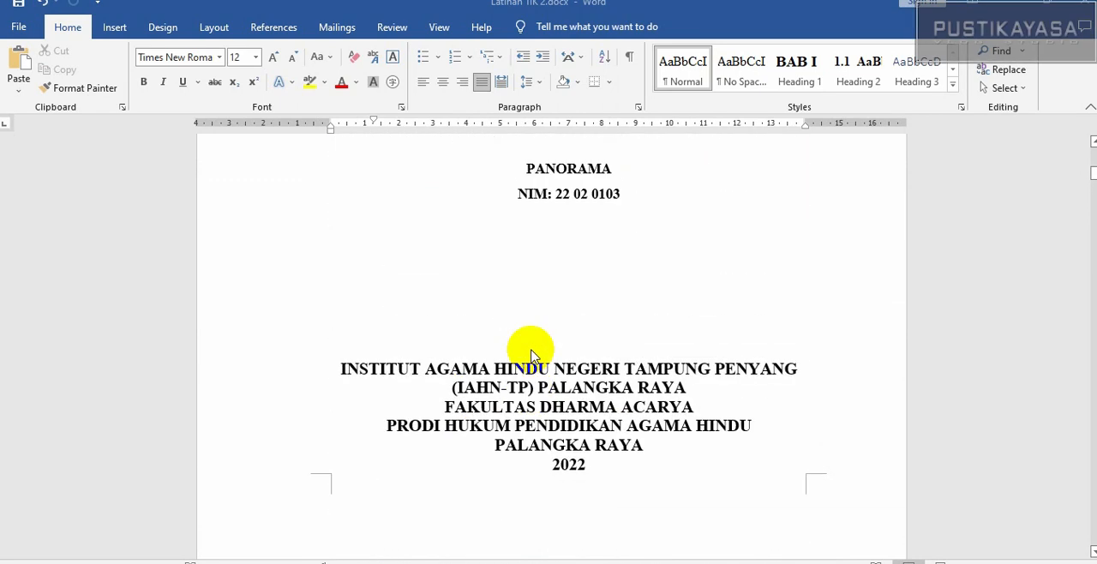
scroll(531, 354, "down", 6)
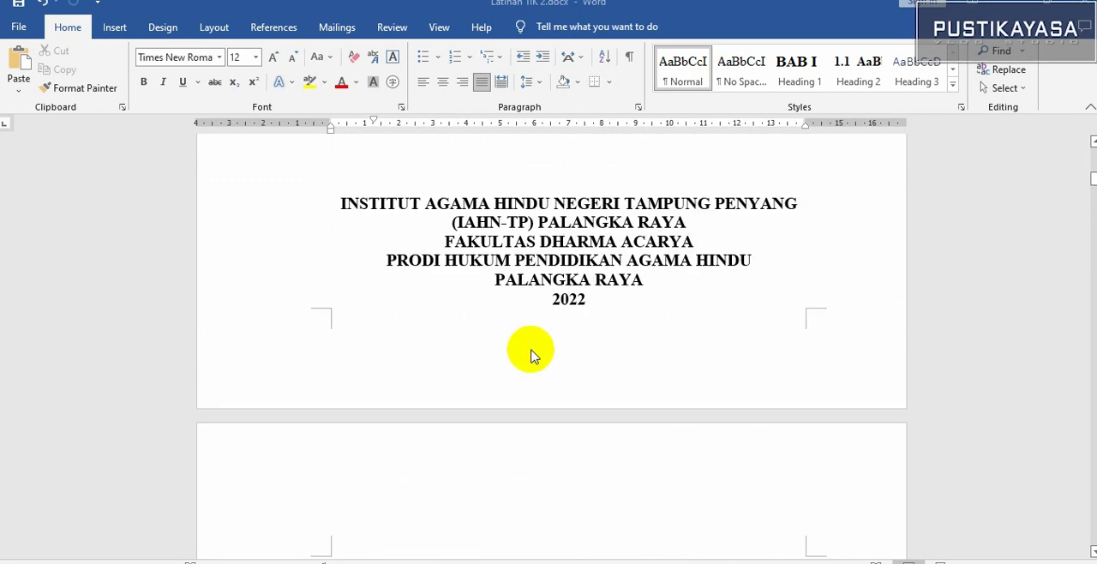
scroll(531, 354, "down", 15)
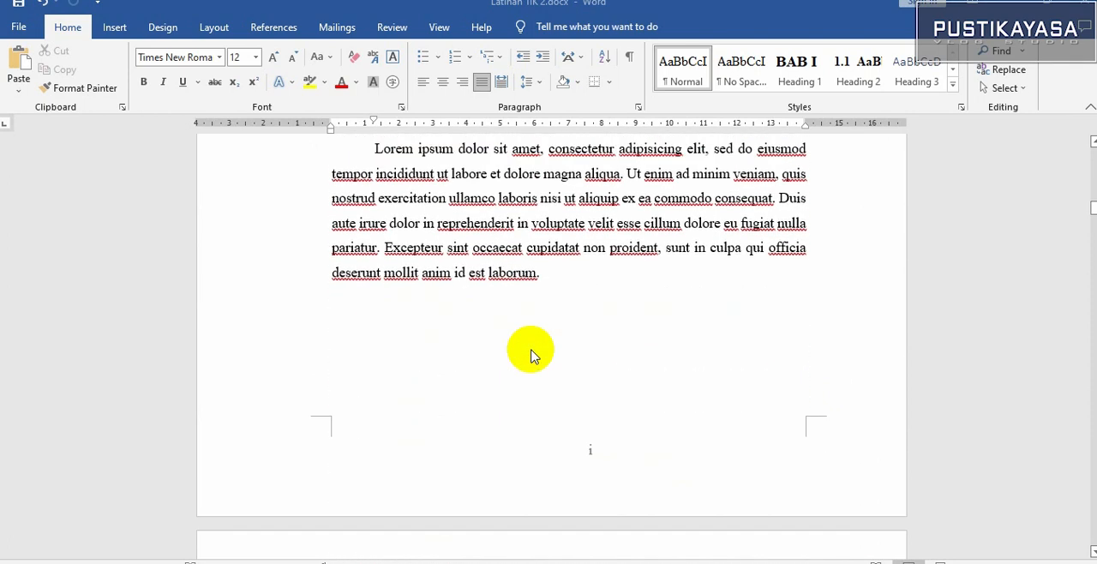
scroll(531, 355, "down", 3)
scroll(606, 326, "down", 20)
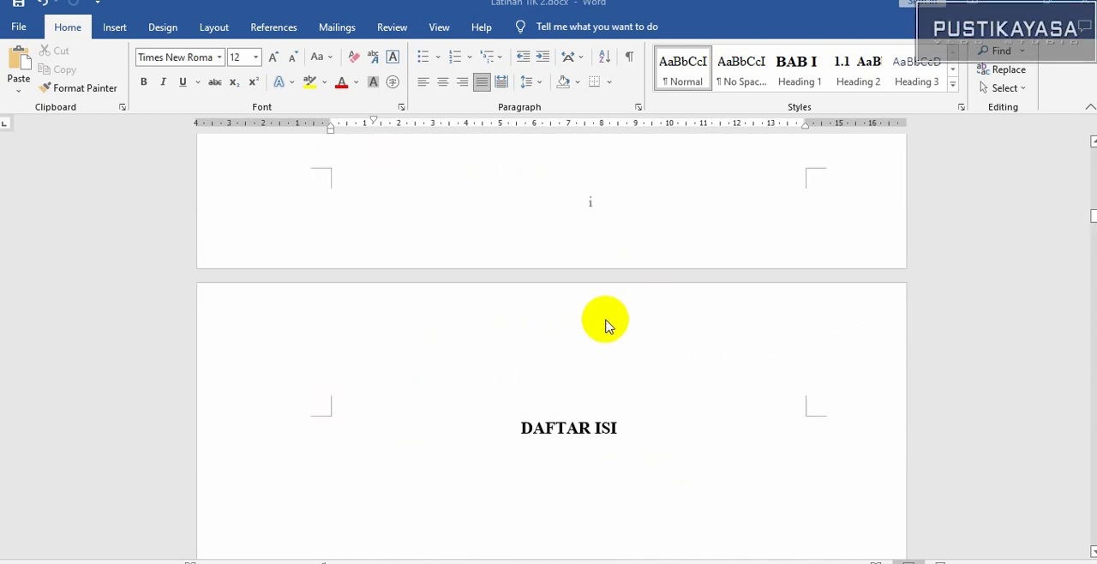
scroll(606, 326, "down", 4)
scroll(606, 325, "up", 10)
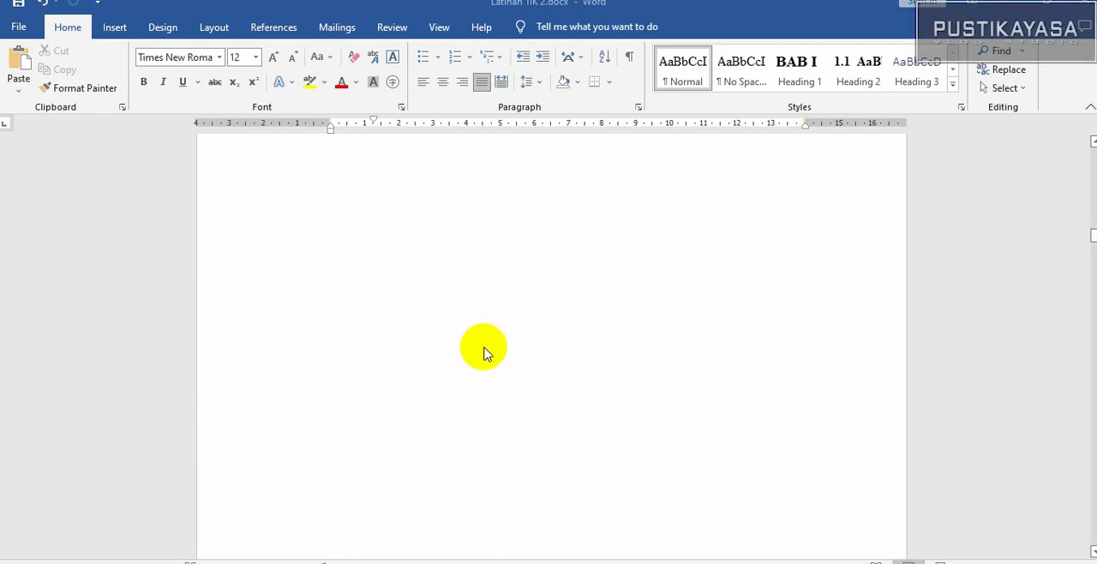
scroll(484, 351, "up", 15)
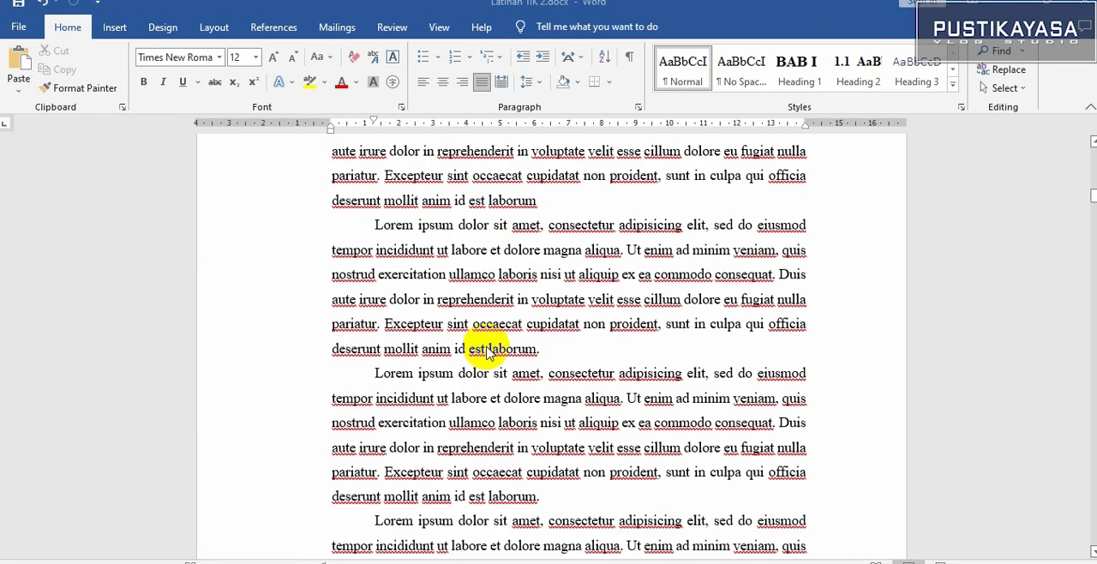
scroll(486, 352, "up", 4)
scroll(486, 351, "up", 2)
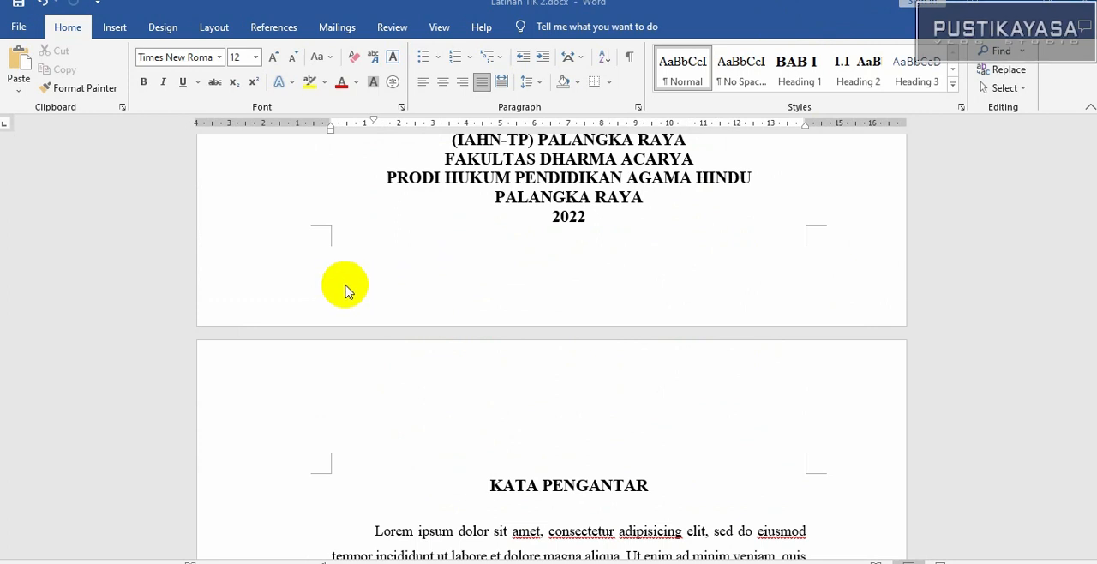
scroll(644, 338, "up", 5)
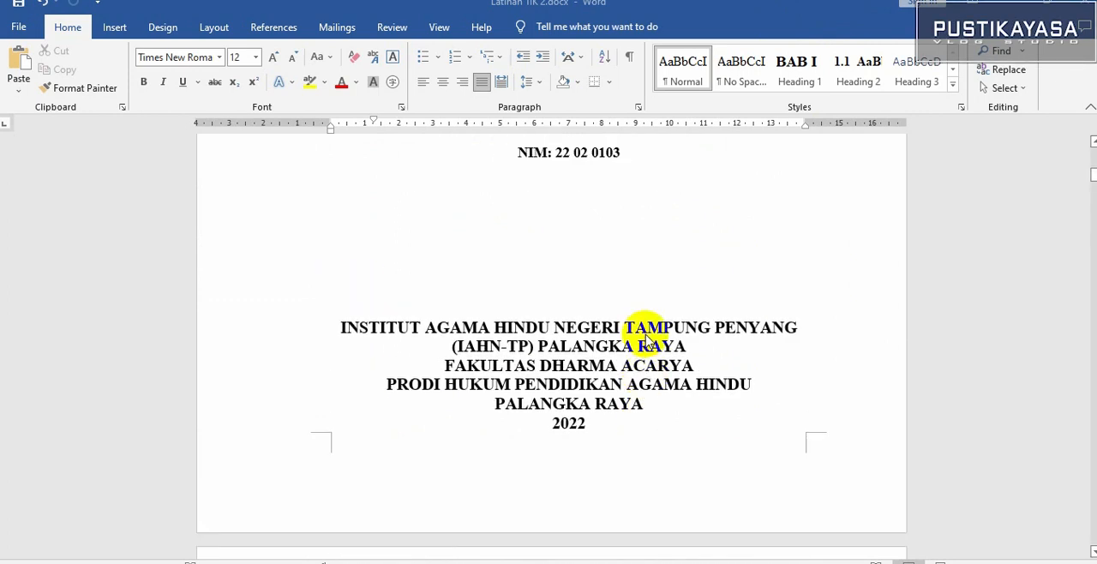
Look through the chapter pages up to section 1.4 Manfaat Penelitian, checking headings and page numbering
scroll(645, 338, "down", 10)
scroll(644, 338, "down", 15)
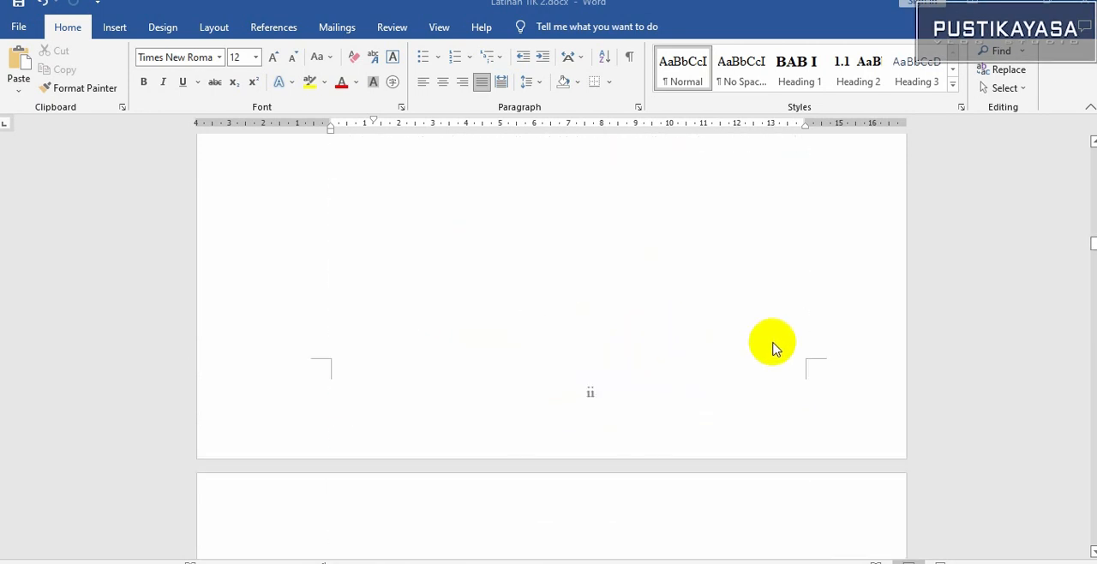
scroll(771, 347, "down", 8)
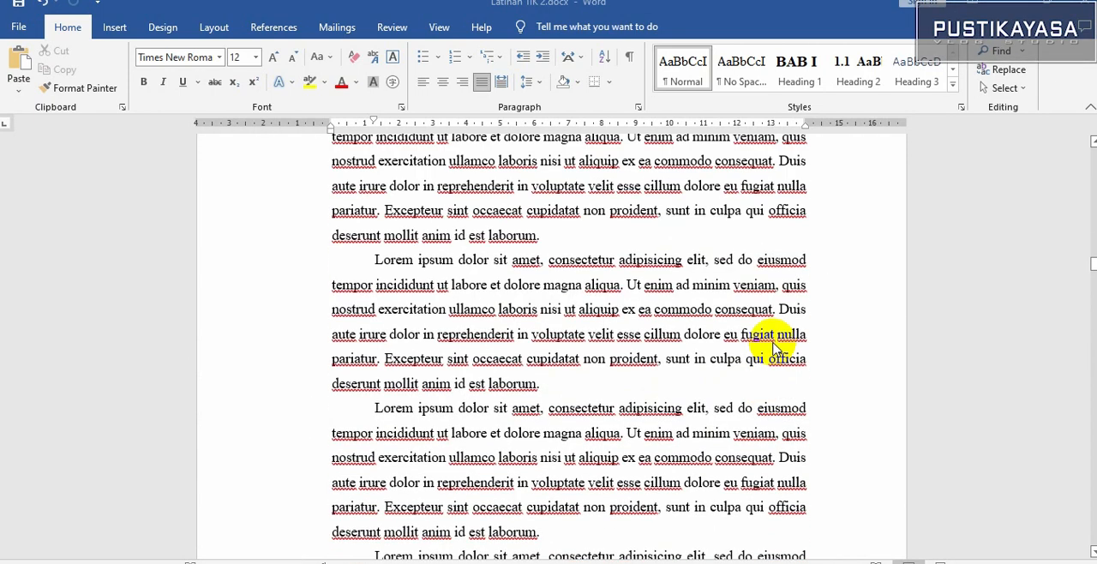
scroll(771, 347, "down", 10)
scroll(771, 347, "down", 12)
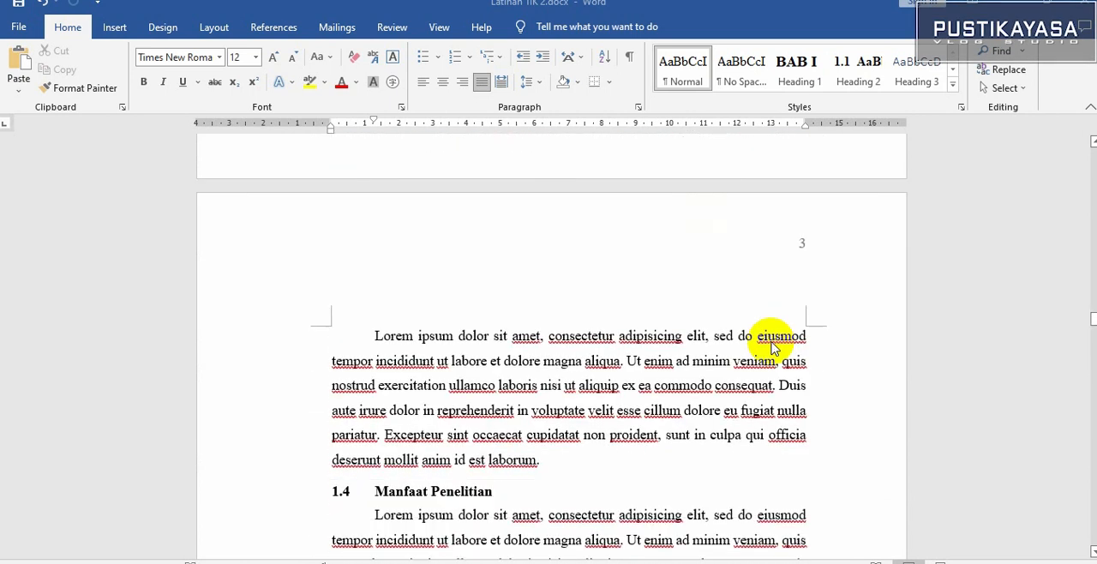
scroll(771, 347, "down", 4)
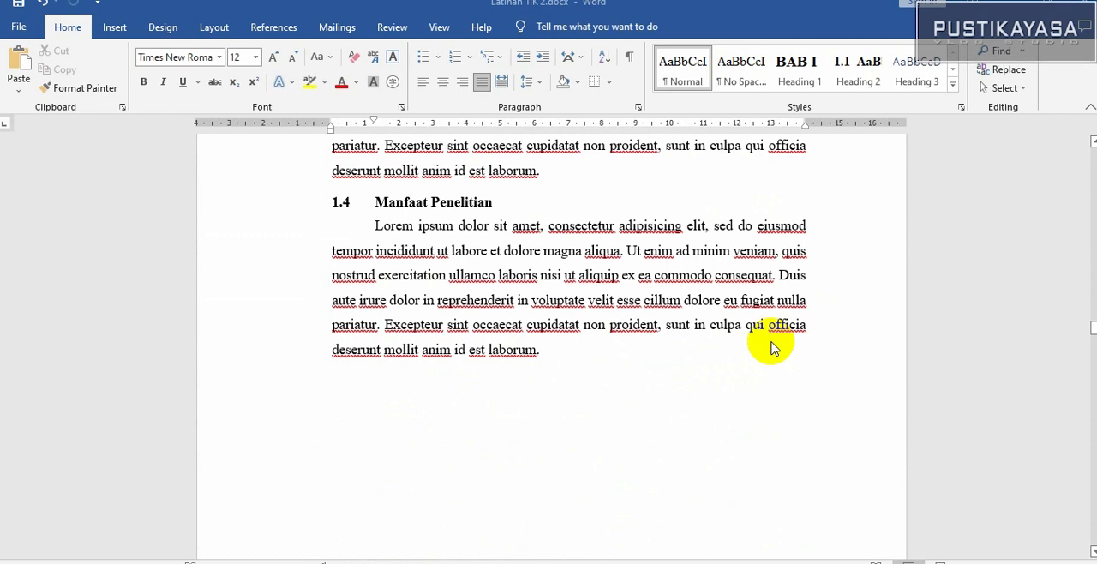
scroll(771, 347, "down", 3)
Show the Navigation Pane and collapse and re-expand the Bab I Pendahuluan heading in it
left_click_drag(1085, 331, 1093, 152)
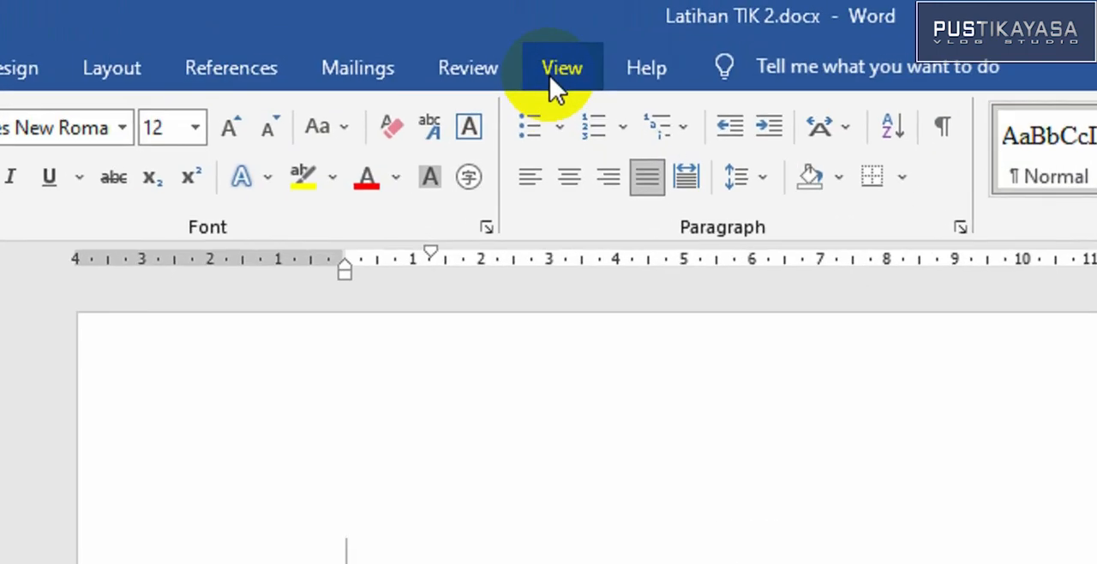
left_click(558, 75)
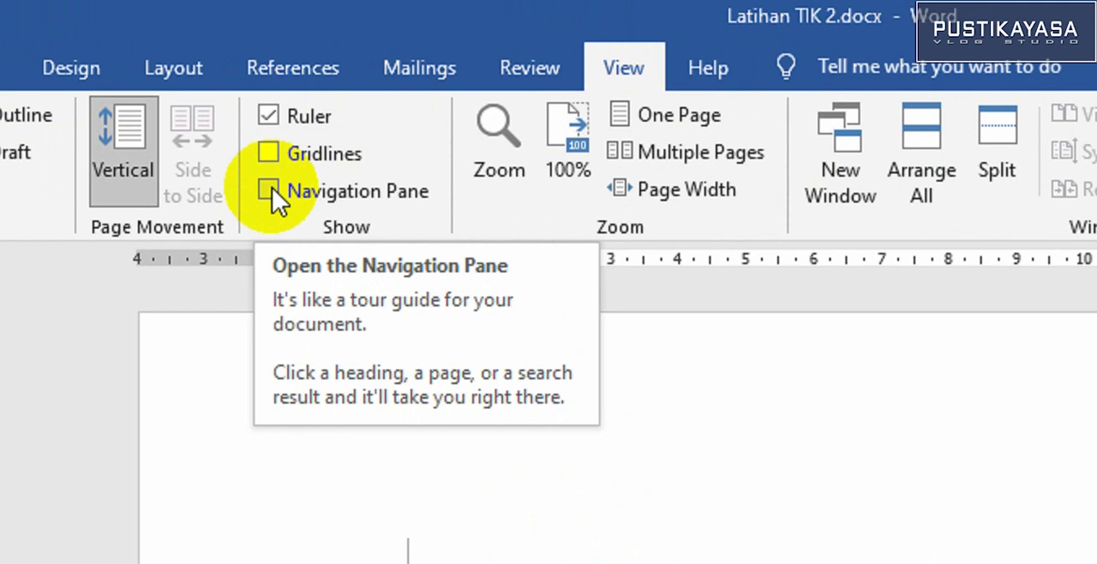
left_click(272, 189)
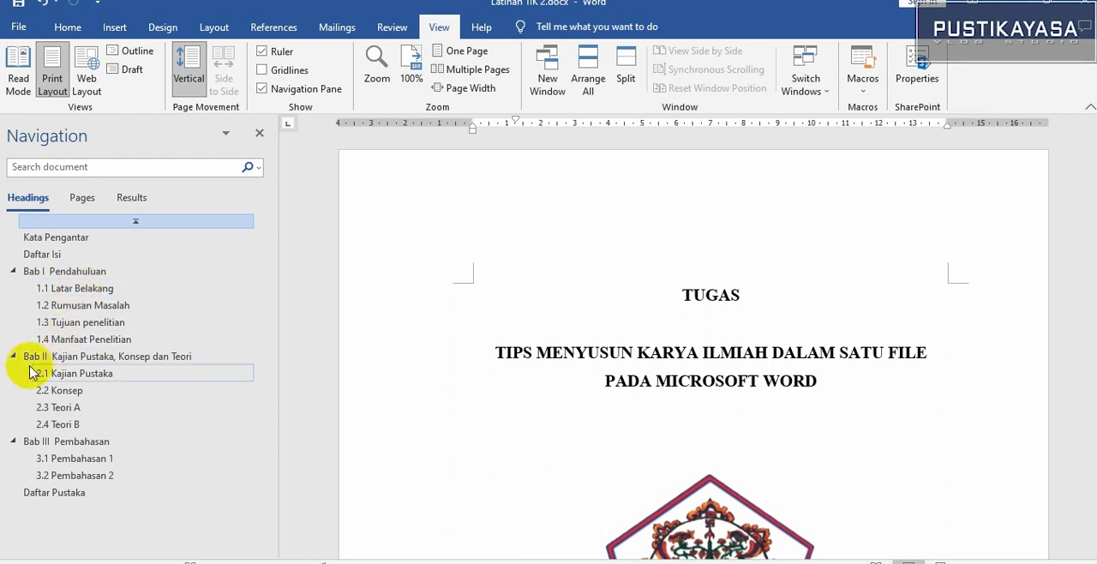
left_click(13, 271)
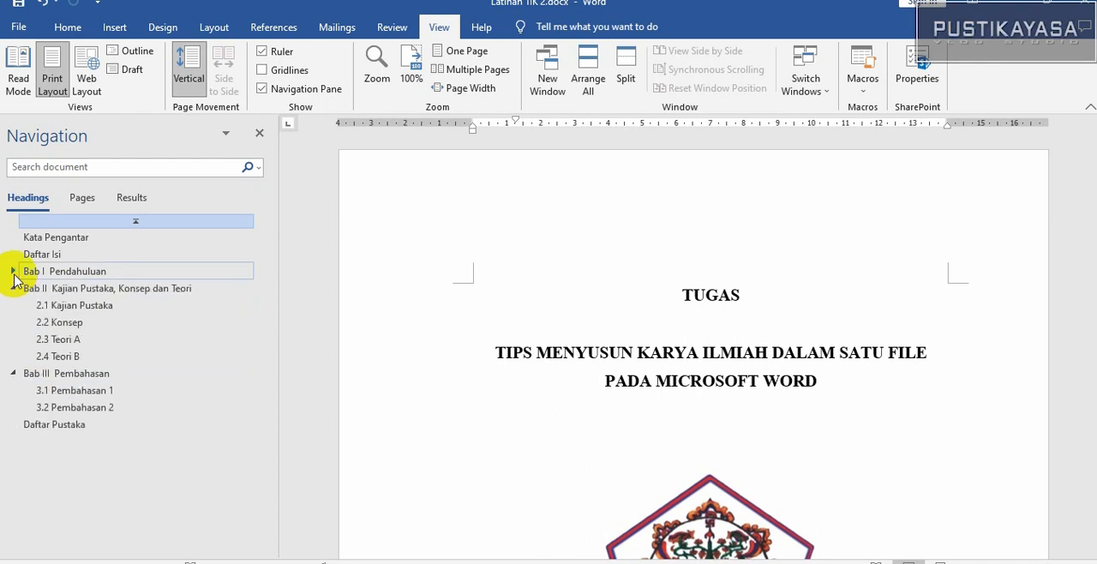
left_click(13, 271)
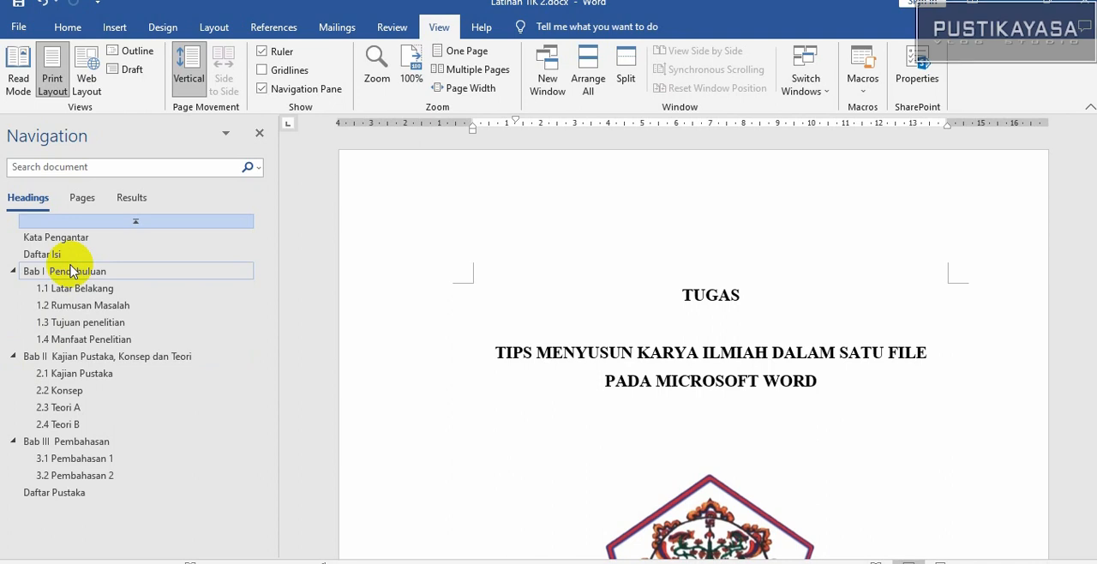
Move the Teori B section above Teori A in the Bab II outline and jump to the Pembahasan 2 heading
left_click(54, 363)
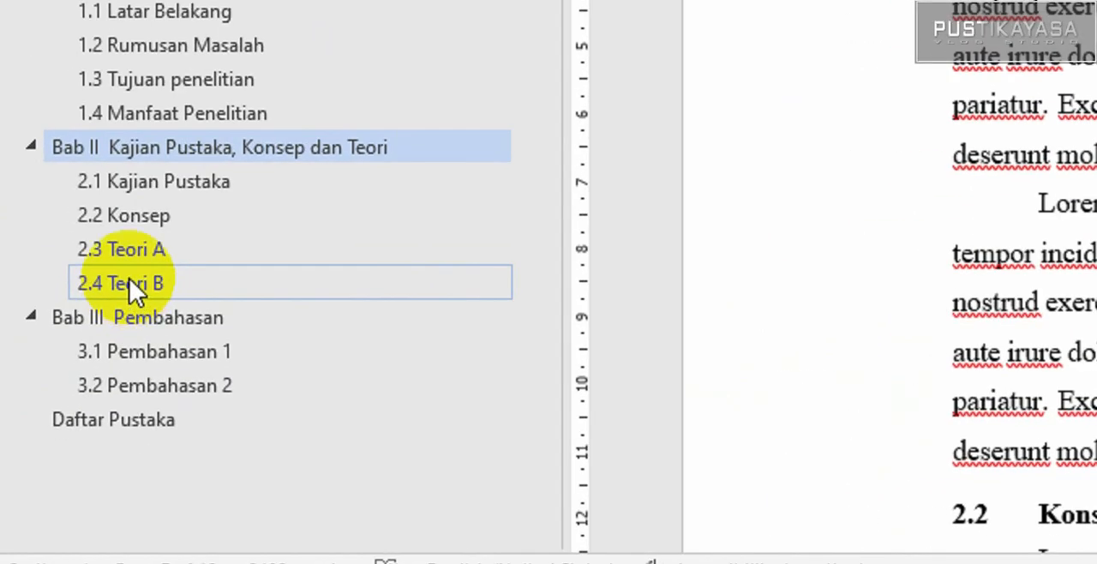
left_click_drag(129, 279, 130, 246)
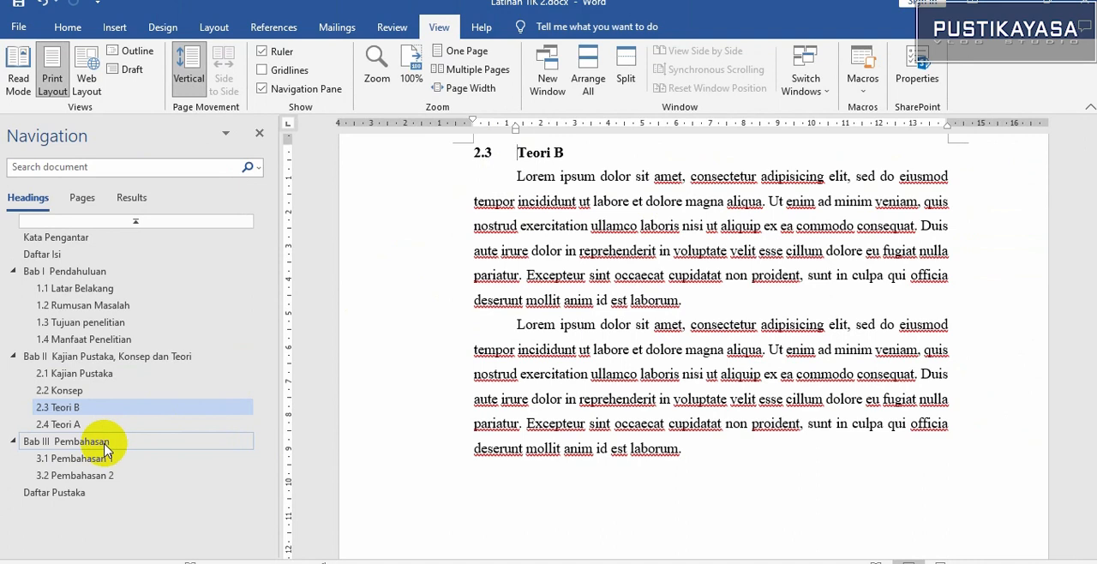
left_click(77, 478)
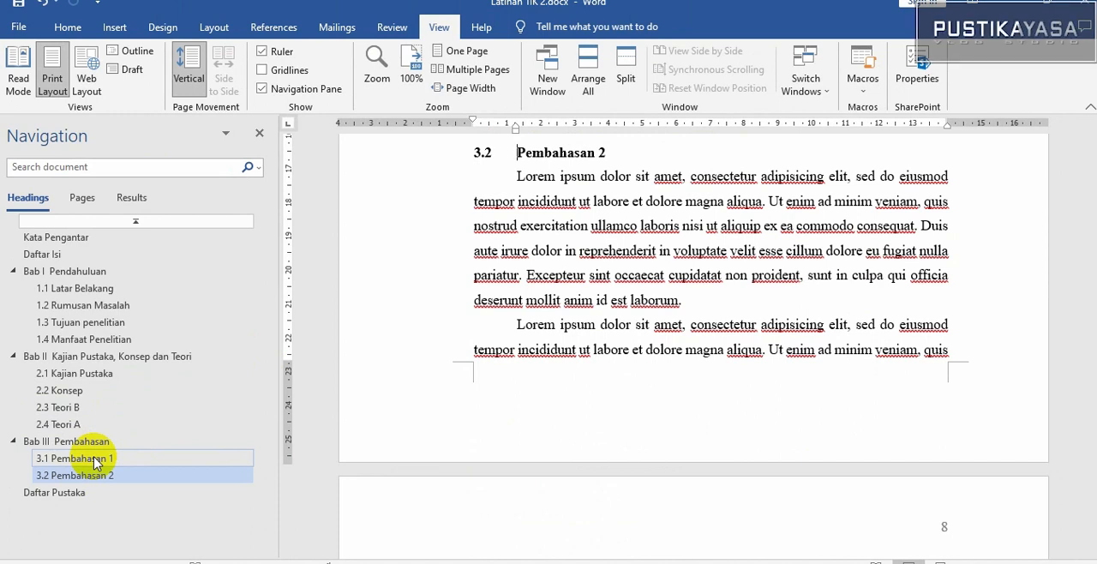
Insert a Daftar Isi Otomatis 2 table of contents on the blank line below the DAFTAR ISI heading
left_click(39, 254)
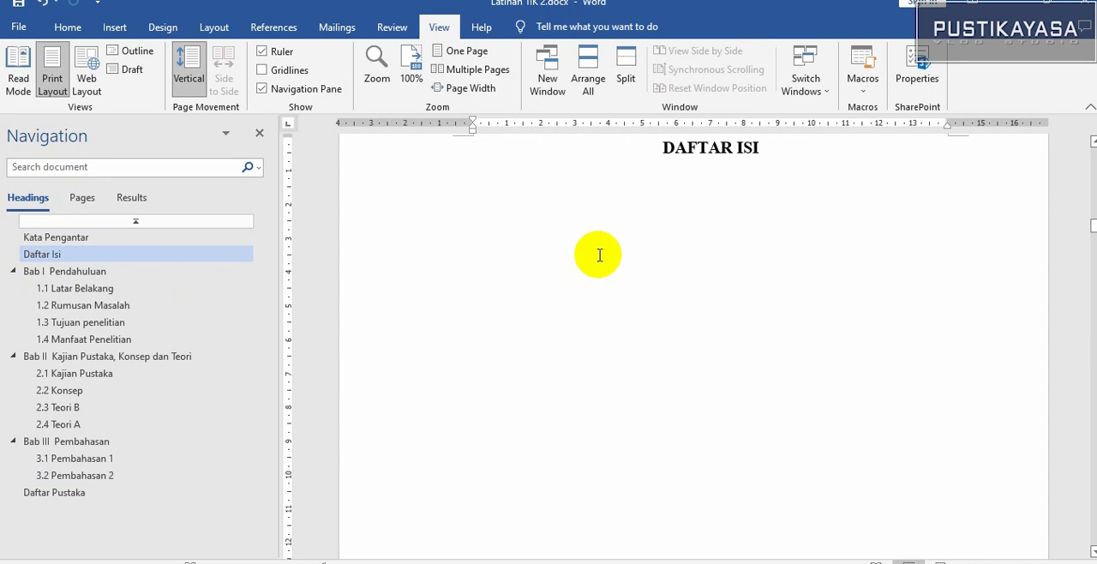
left_click(563, 207)
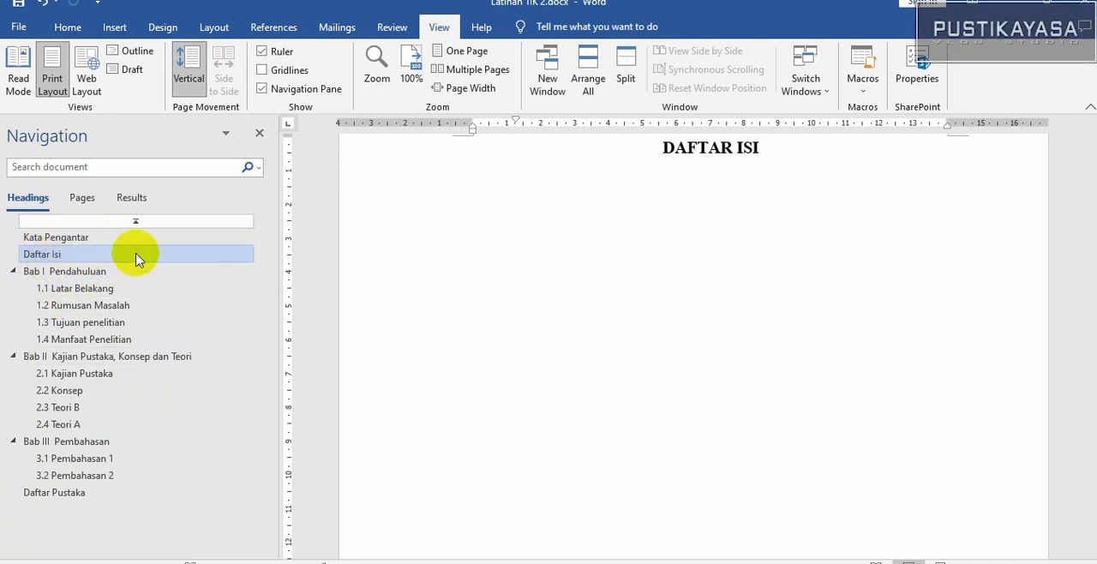
left_click(514, 195)
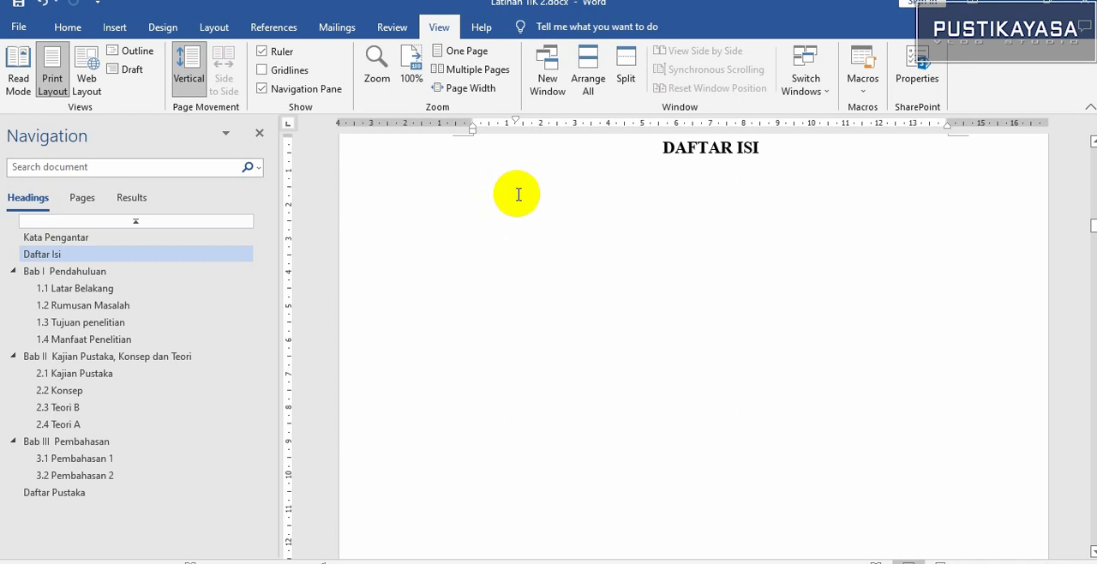
left_click(281, 33)
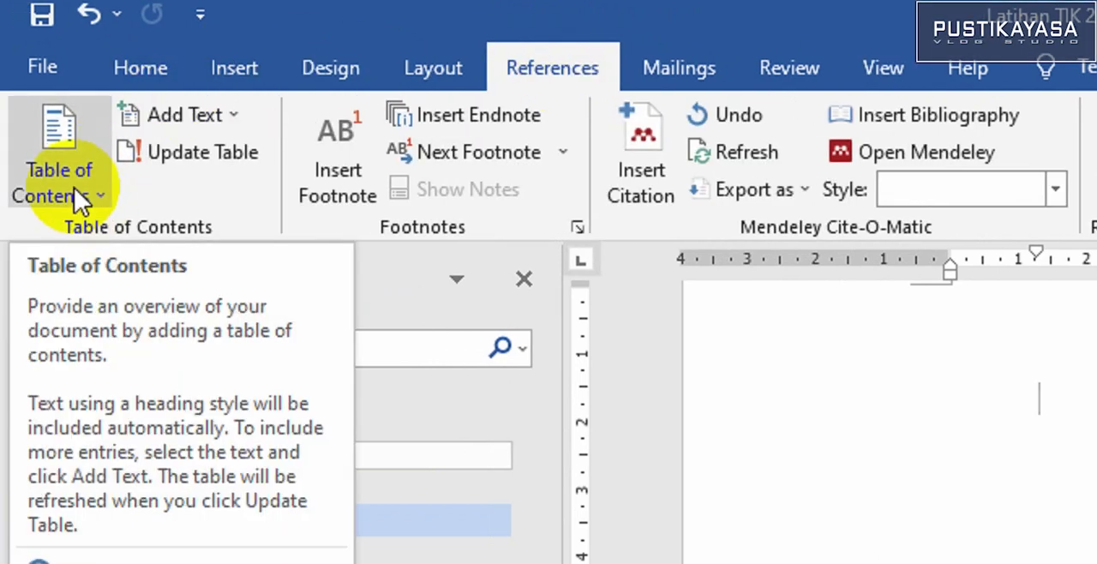
left_click(79, 192)
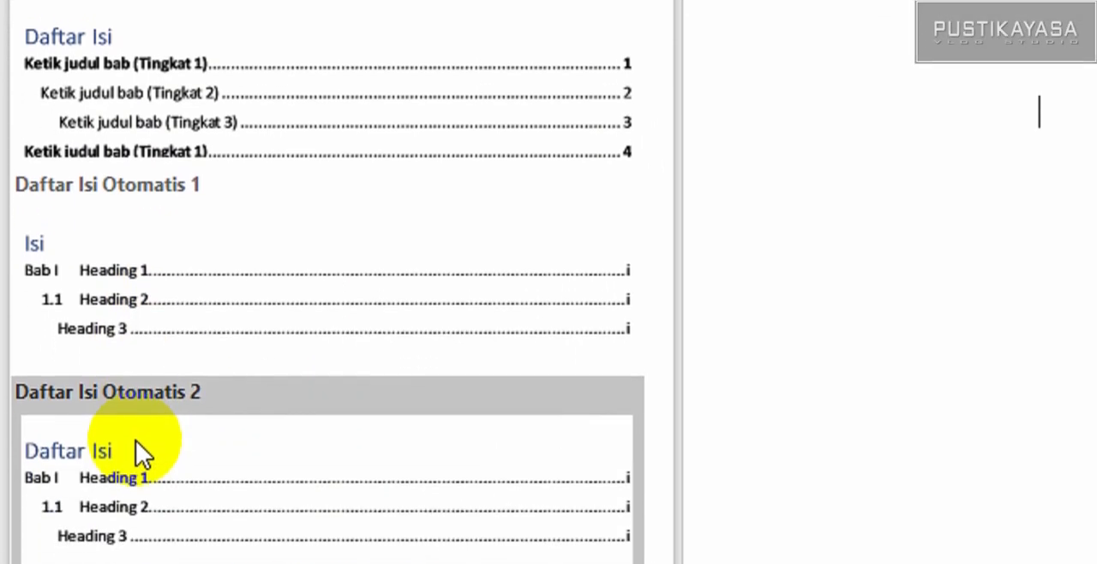
left_click(139, 435)
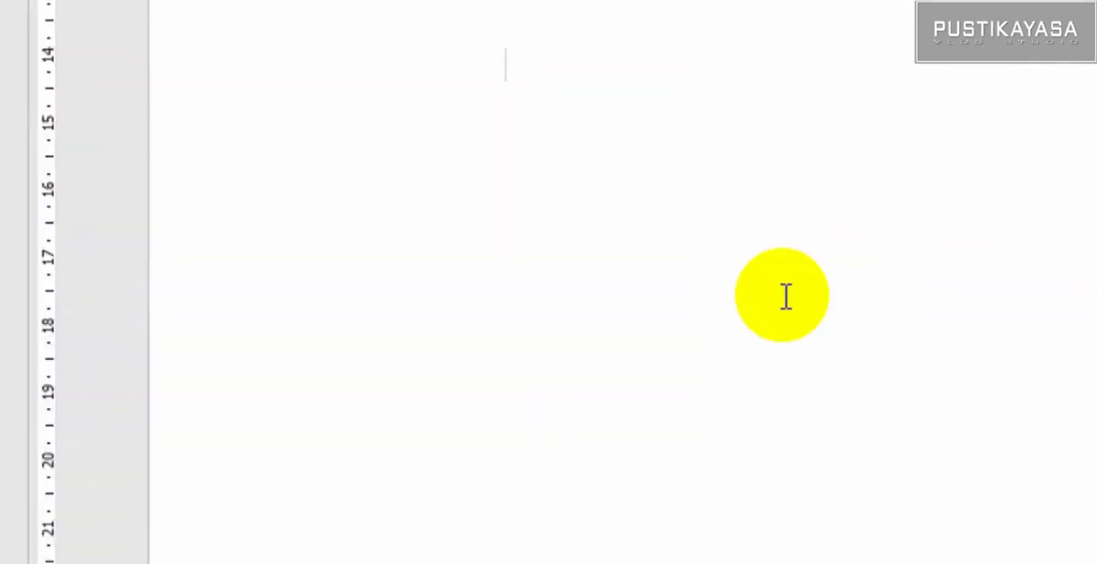
Place the cursor in the Kata Pengantar entry of the table of contents and show the Styles pane
scroll(644, 259, "up", 6)
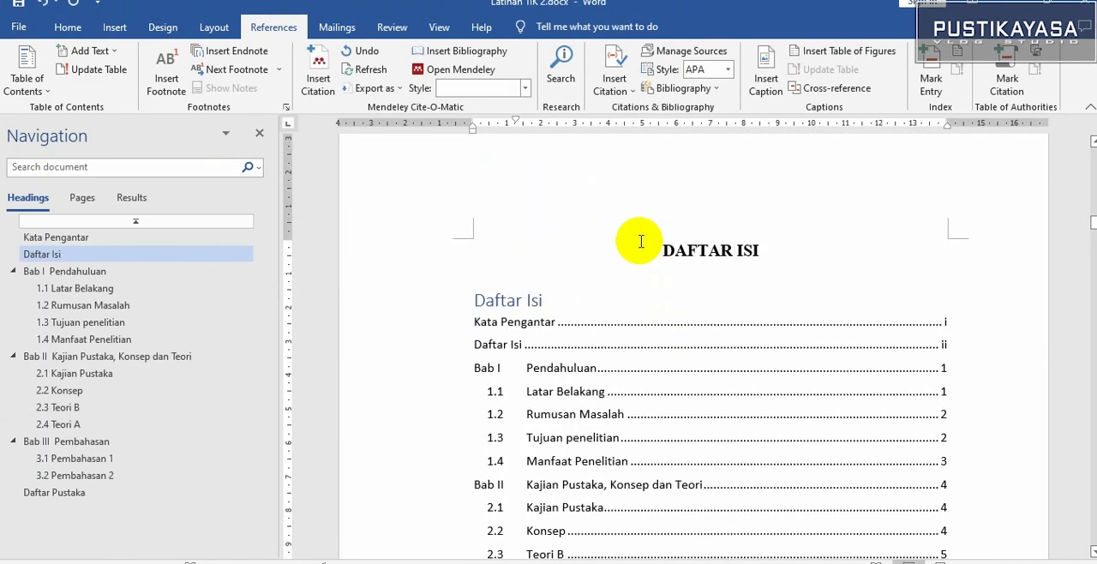
scroll(581, 323, "down", 1)
left_click(529, 290)
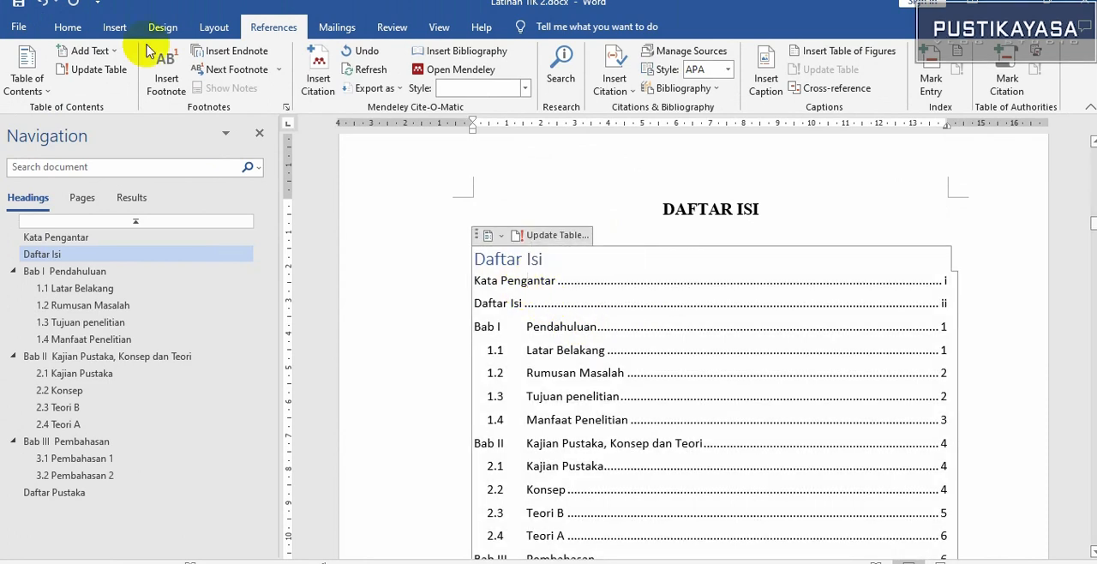
left_click(68, 28)
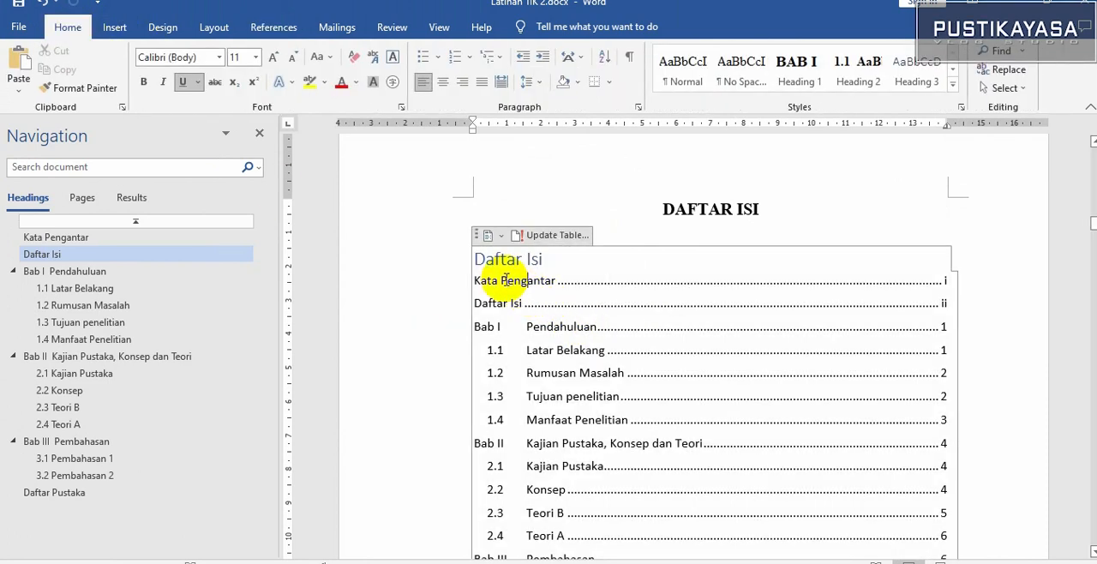
left_click(500, 281)
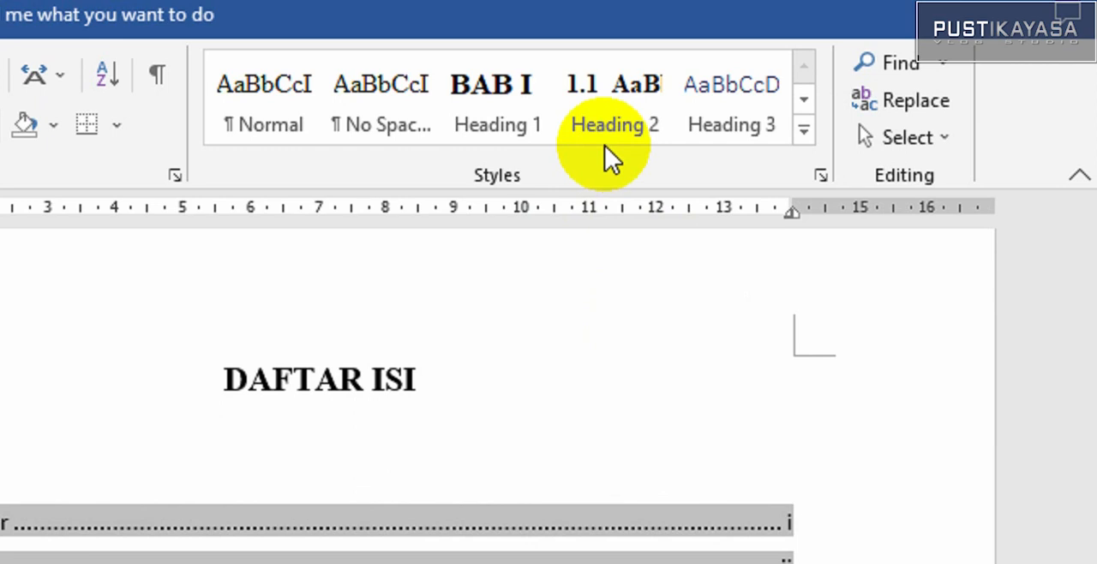
left_click(511, 144)
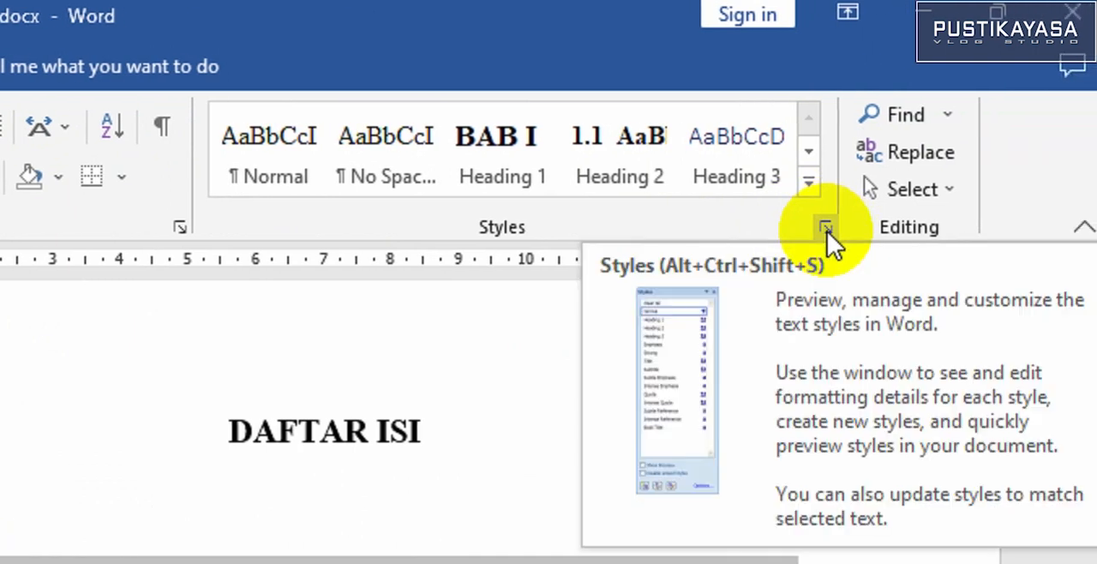
left_click(903, 230)
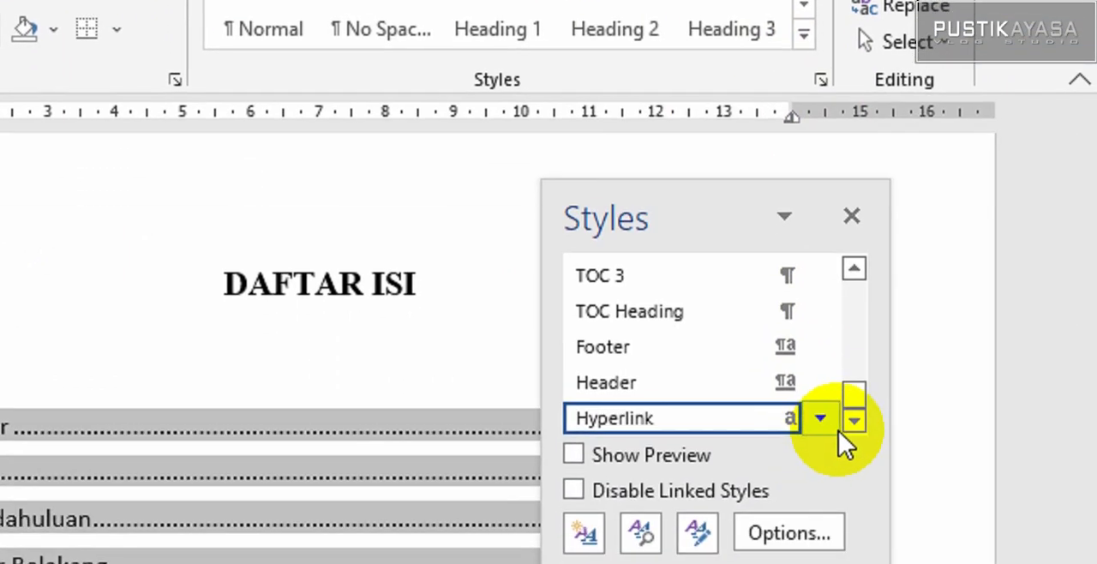
Open the TOC 1 style for modification and set its font to Times New Roman
left_click(849, 417)
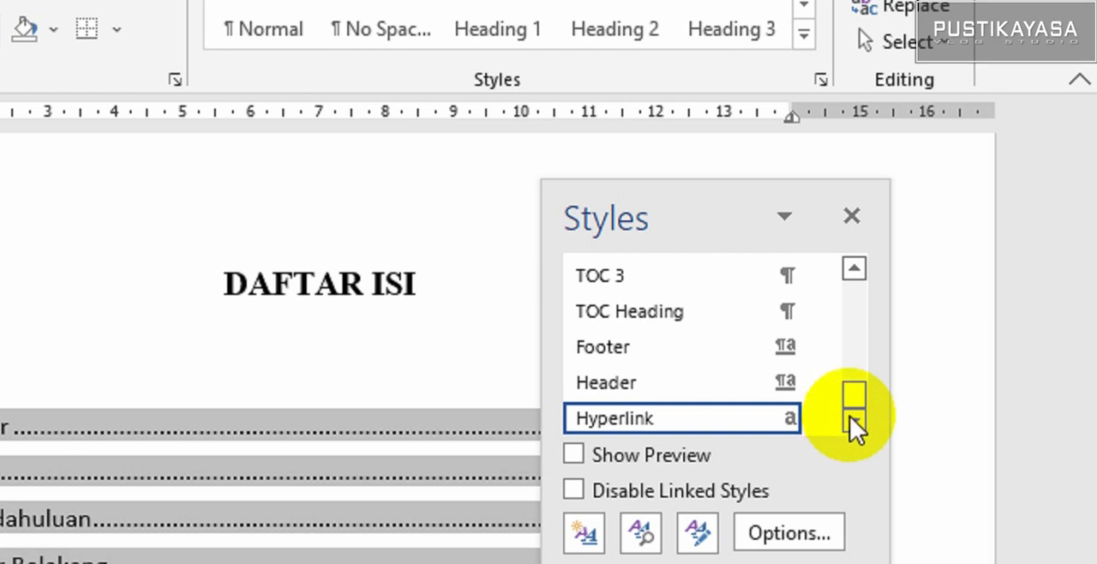
left_click(856, 271)
left_click(855, 271)
left_click(855, 271)
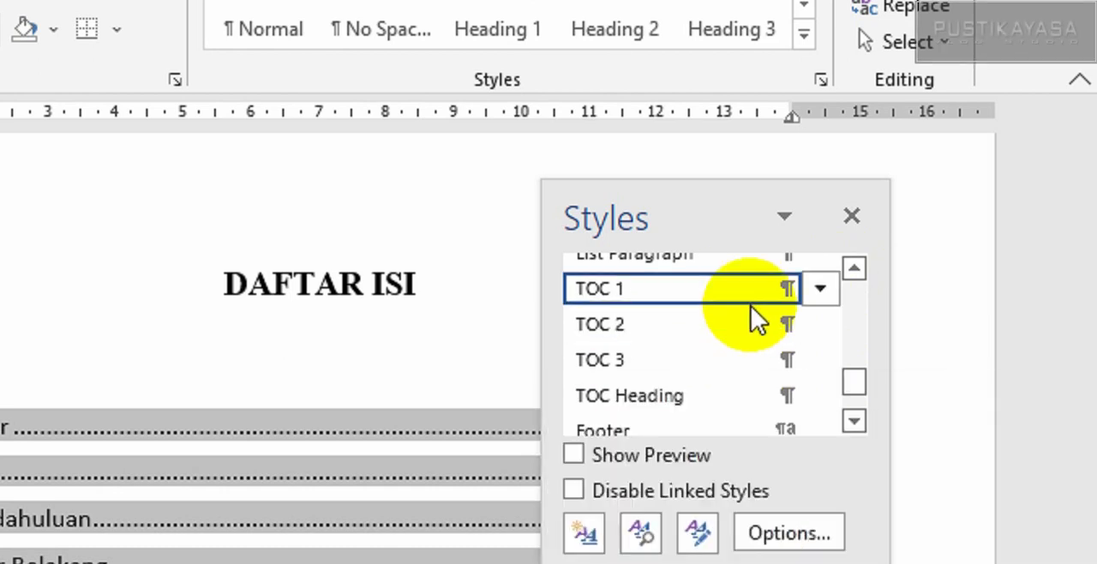
left_click(818, 290)
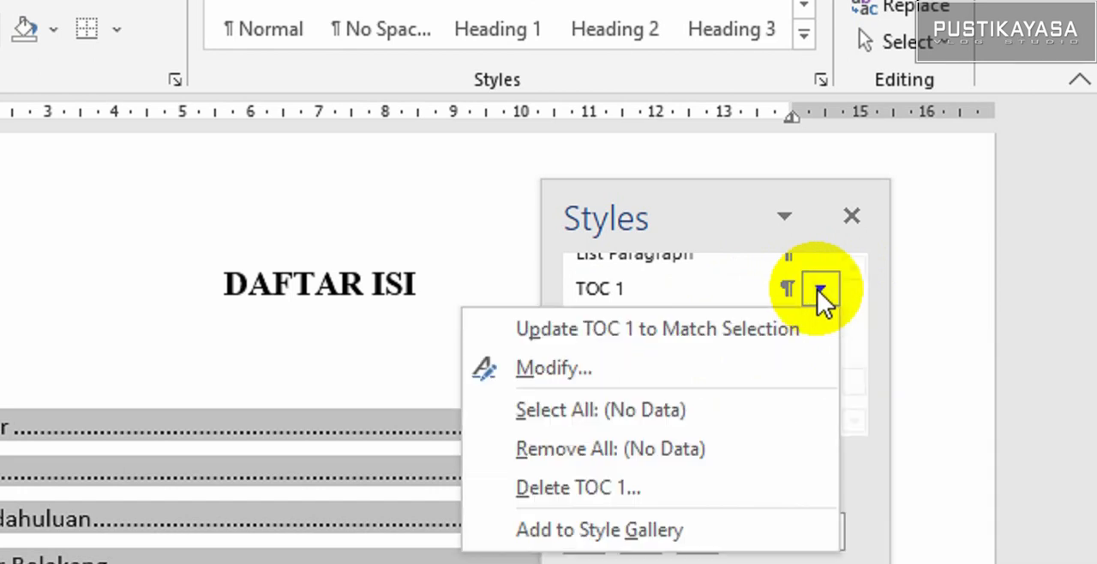
left_click(714, 355)
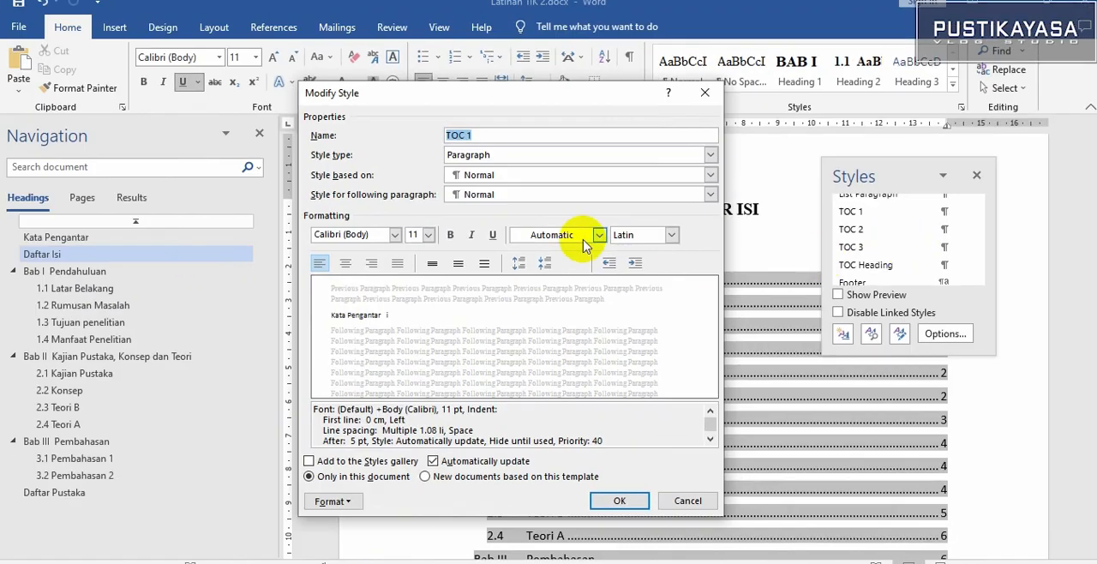
left_click(392, 235)
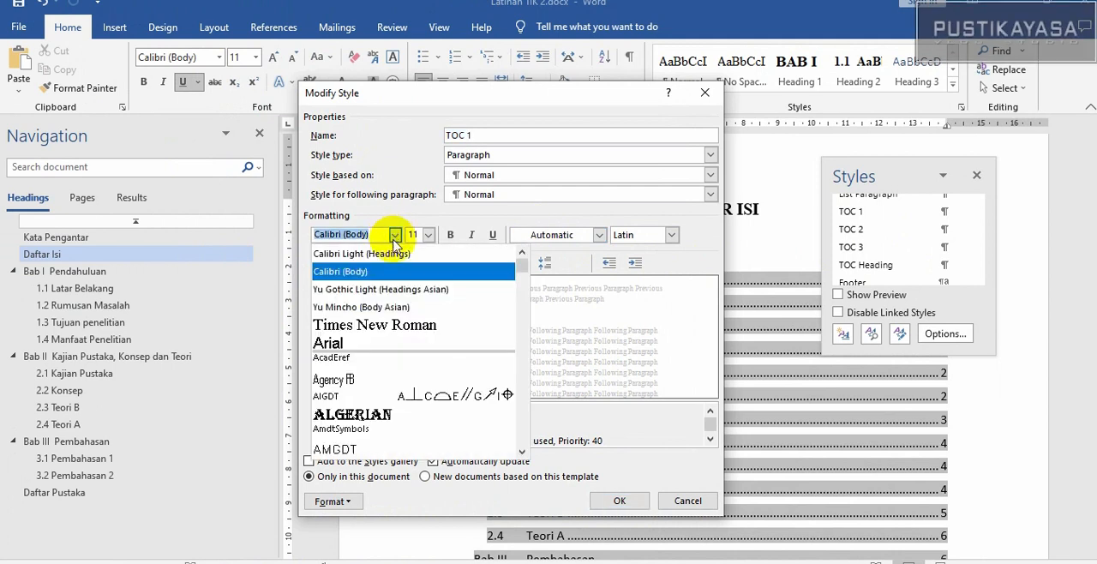
left_click(382, 325)
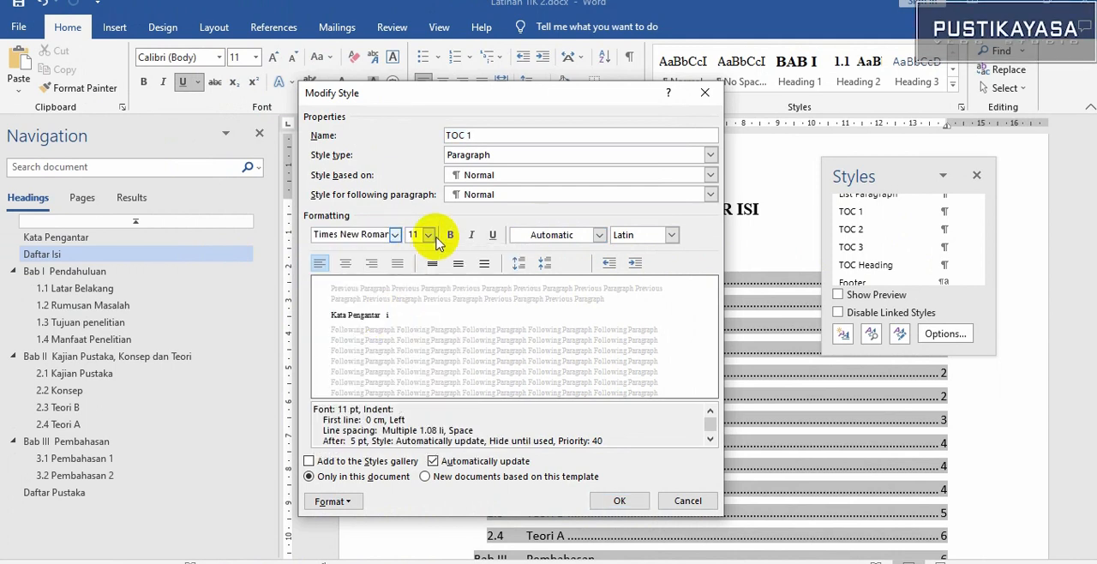
Set the TOC 1 style to size 12, bold, with Automatic font colour, and apply the changes
left_click(432, 236)
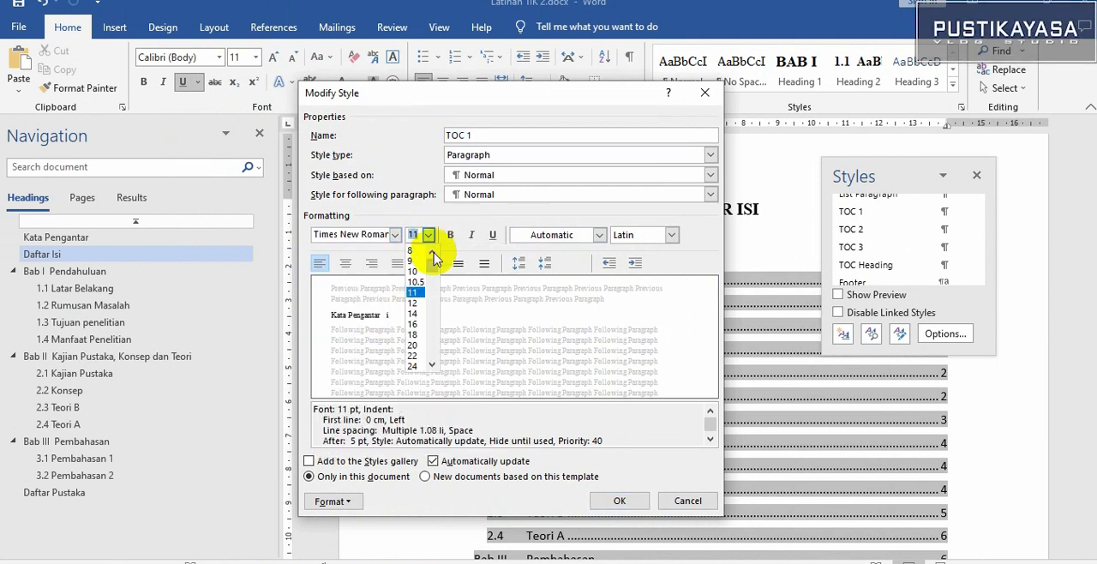
left_click(417, 306)
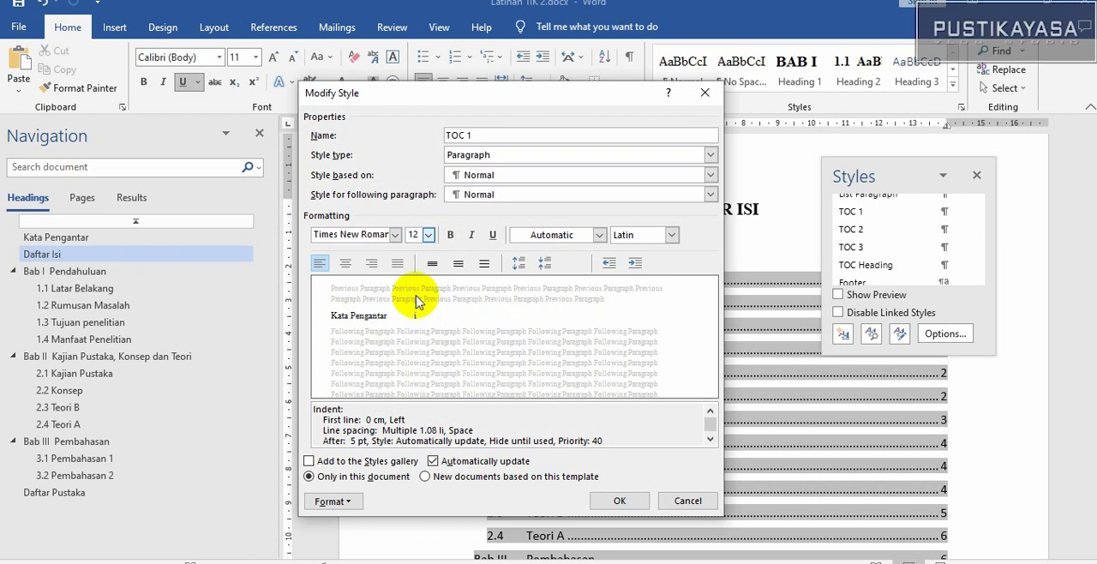
left_click(451, 237)
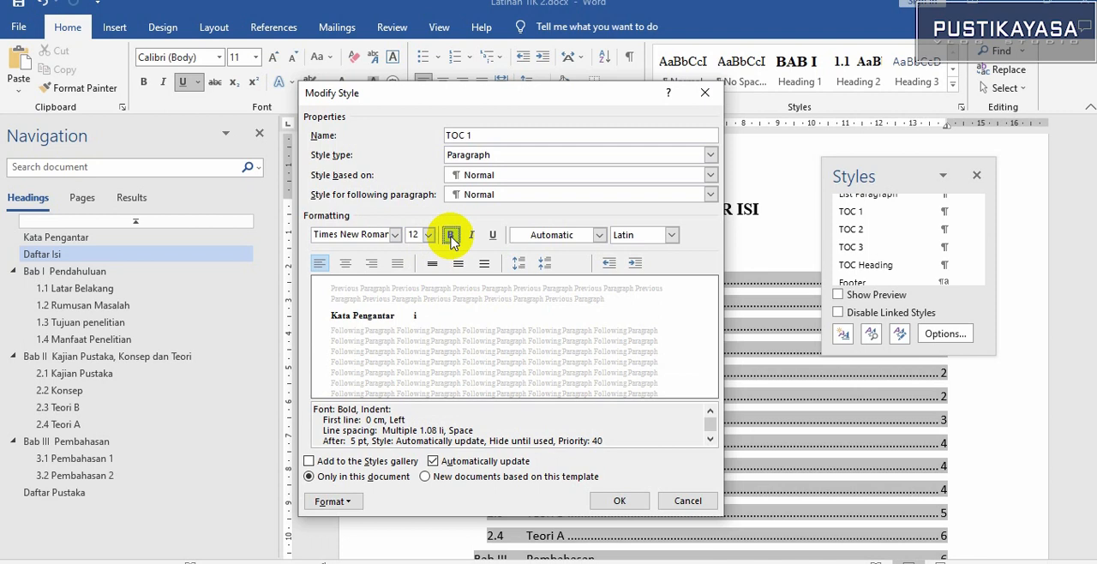
left_click(599, 234)
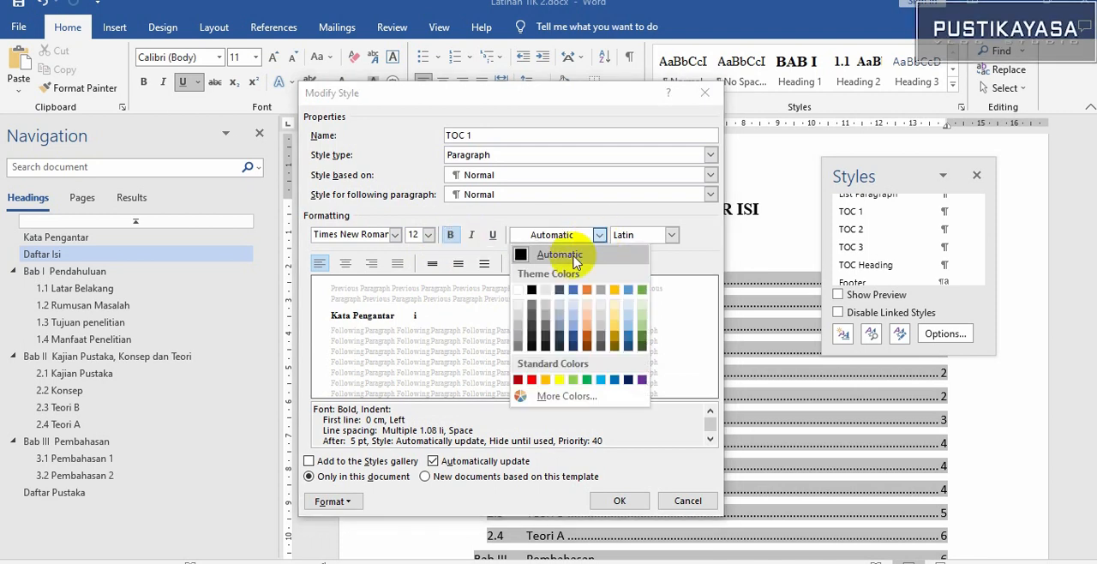
left_click(600, 253)
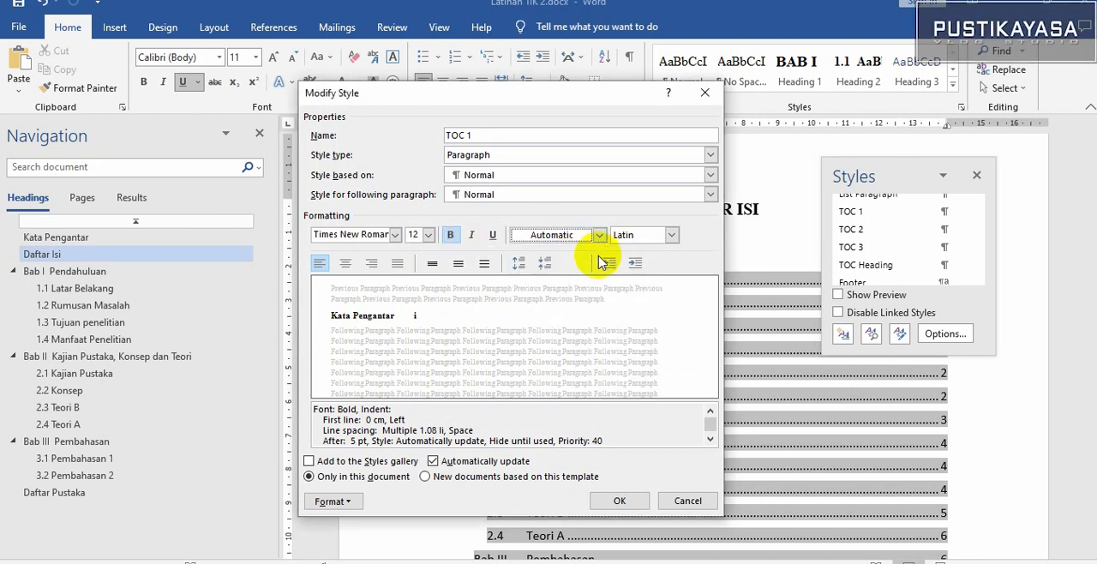
left_click(615, 502)
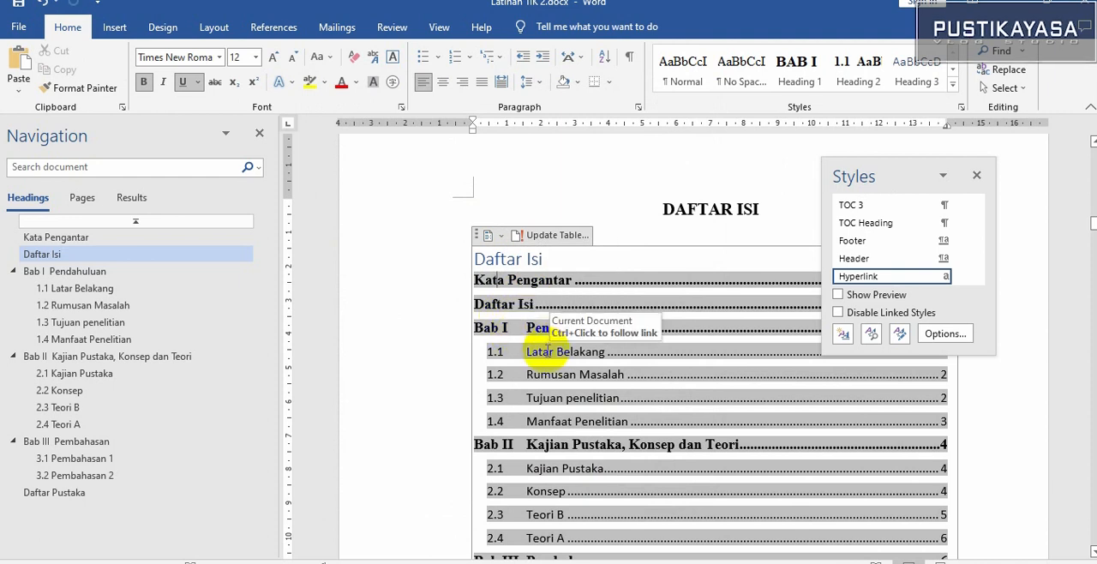
Modify the TOC 2 style used by the subsection entries to Times New Roman, size 12
left_click(547, 351)
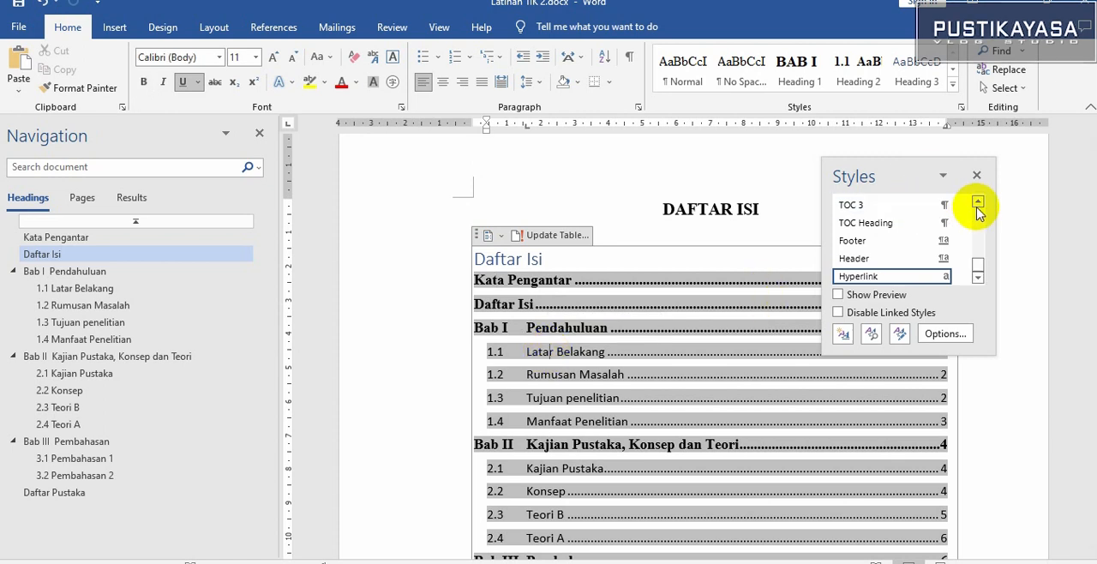
left_click(978, 203)
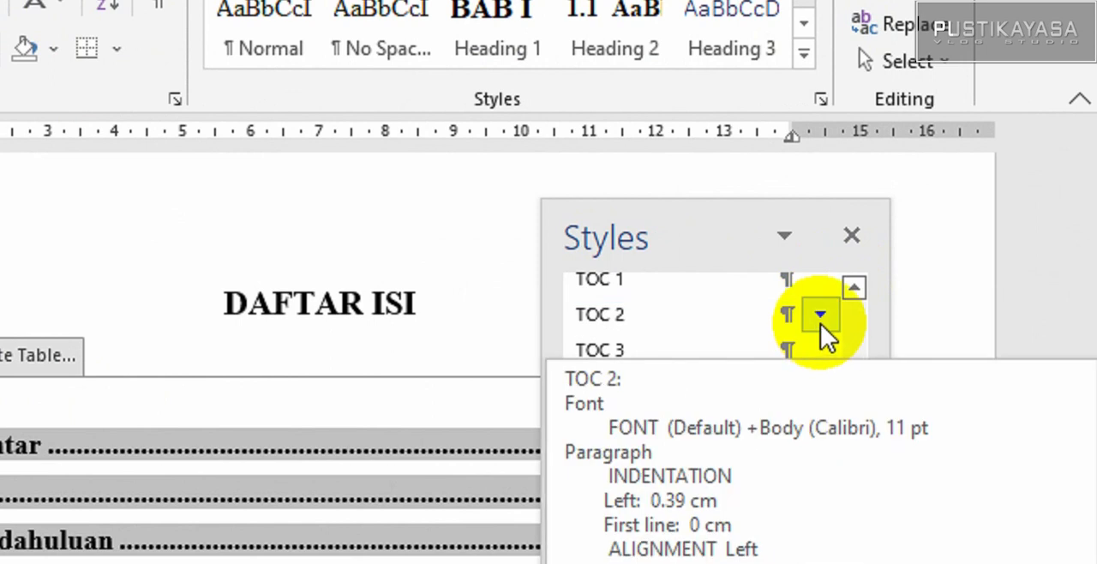
left_click(820, 317)
left_click(691, 399)
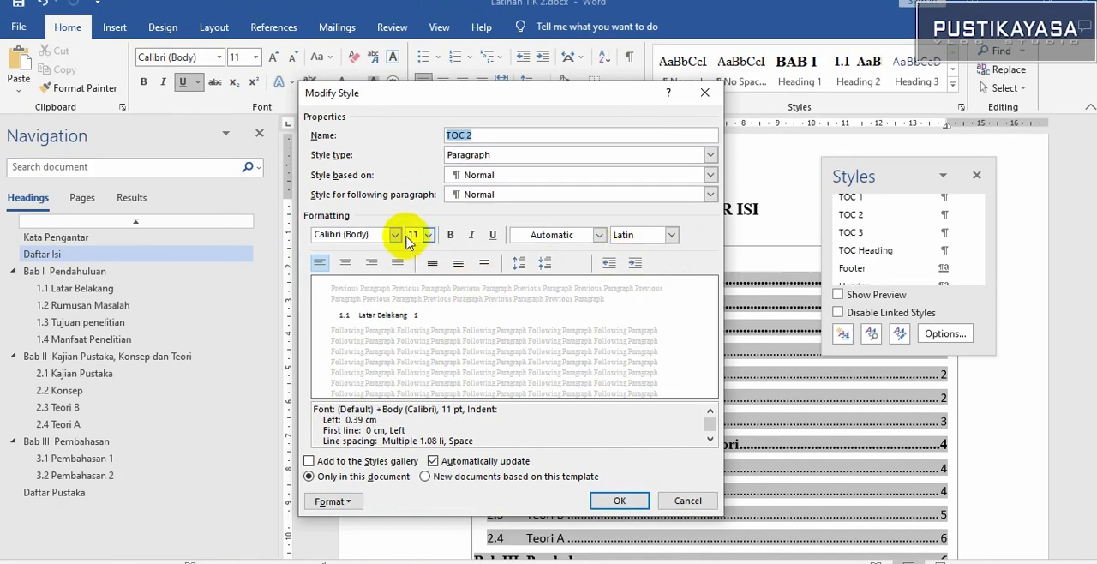
left_click(396, 234)
left_click(389, 254)
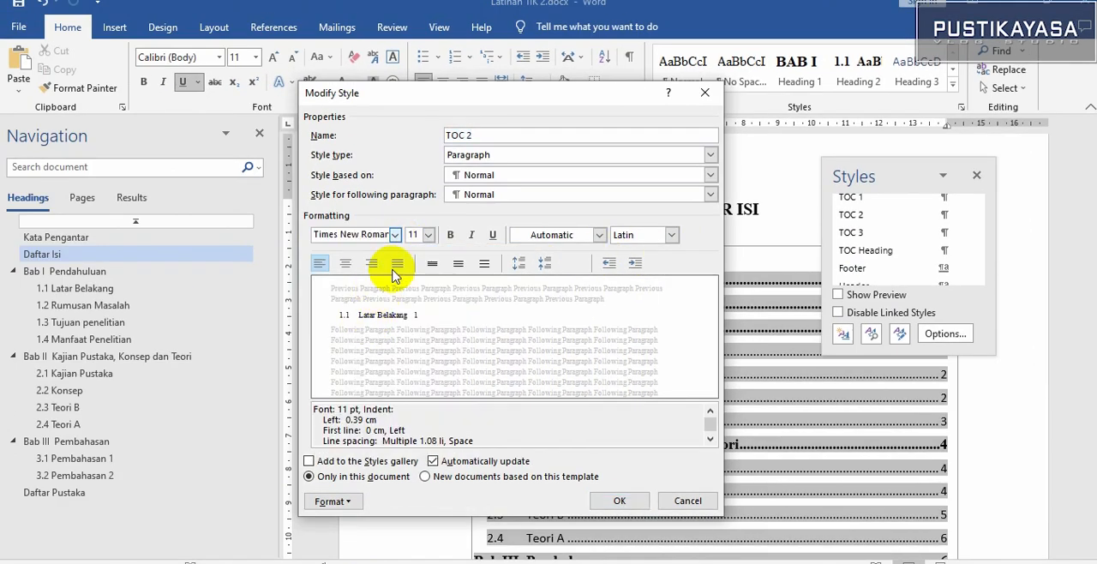
left_click(428, 235)
left_click(418, 301)
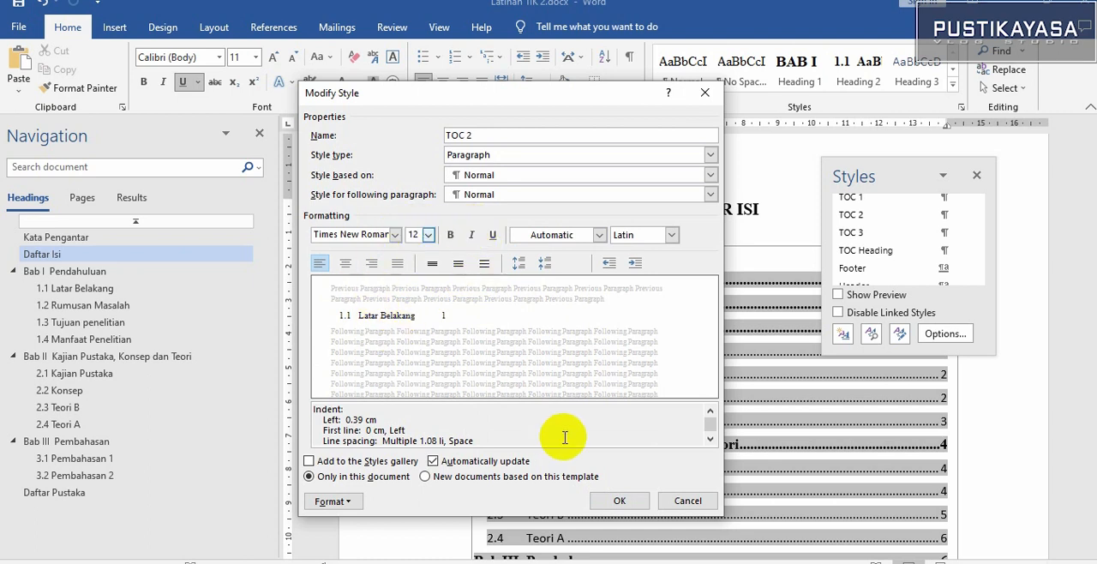
left_click(614, 501)
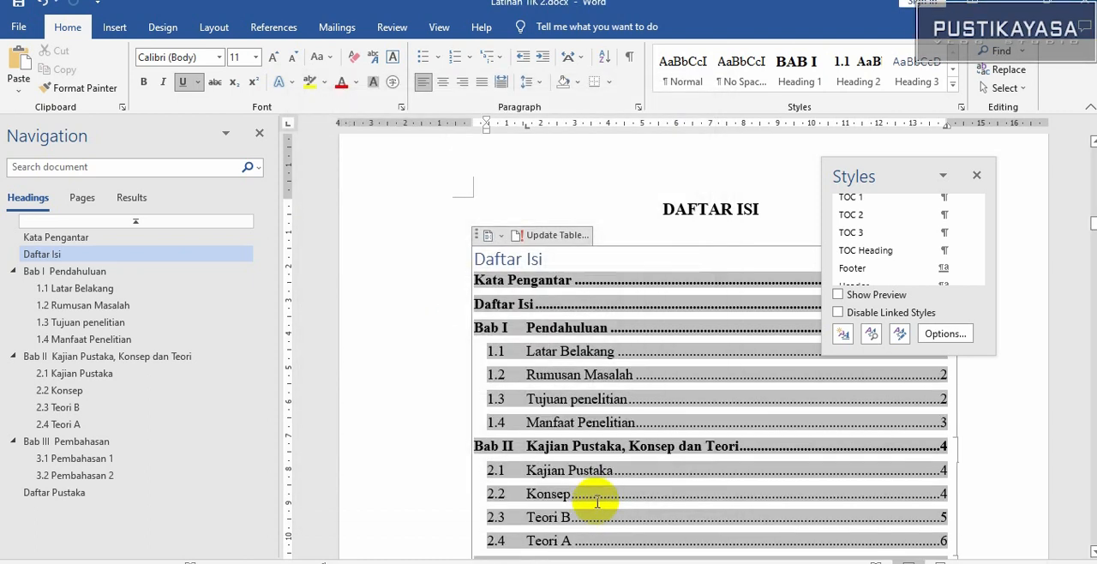
Check the restyled table of contents down to the Daftar Pustaka entry and close the Styles pane
left_click(555, 351)
scroll(554, 352, "down", 2)
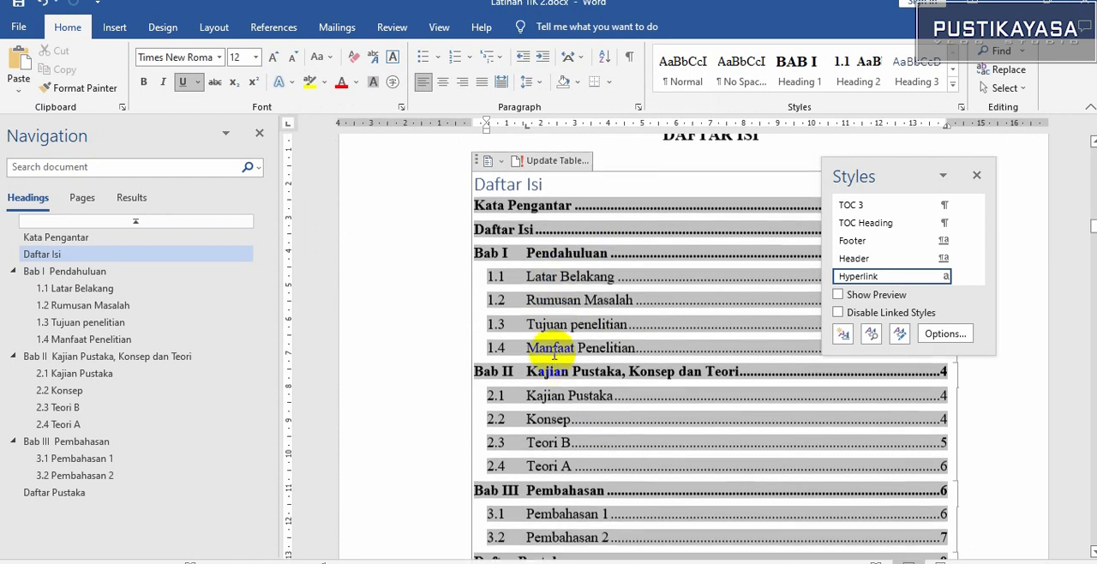
scroll(515, 355, "down", 2)
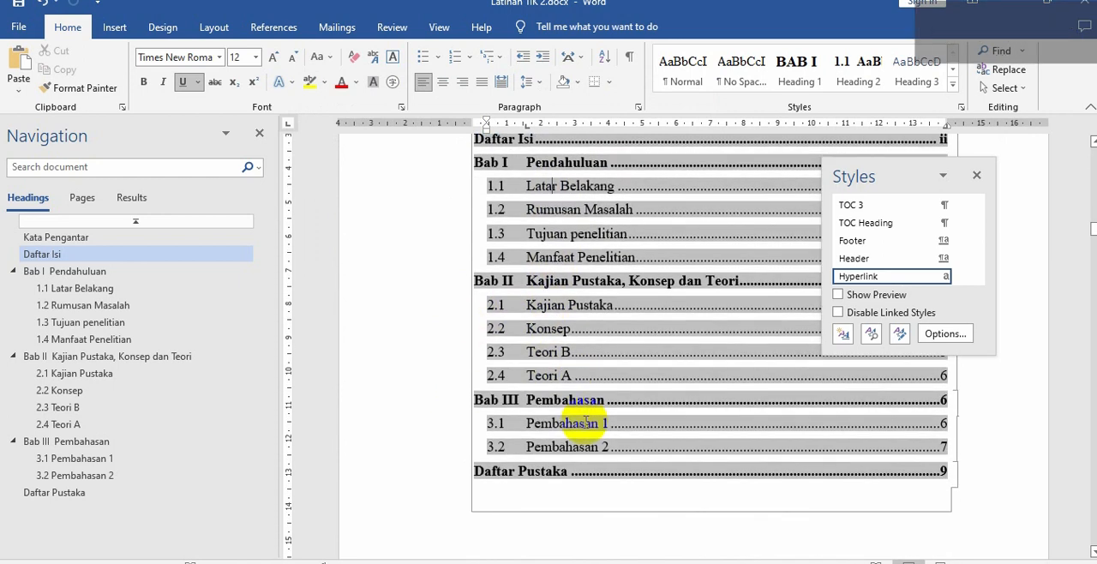
left_click(589, 501)
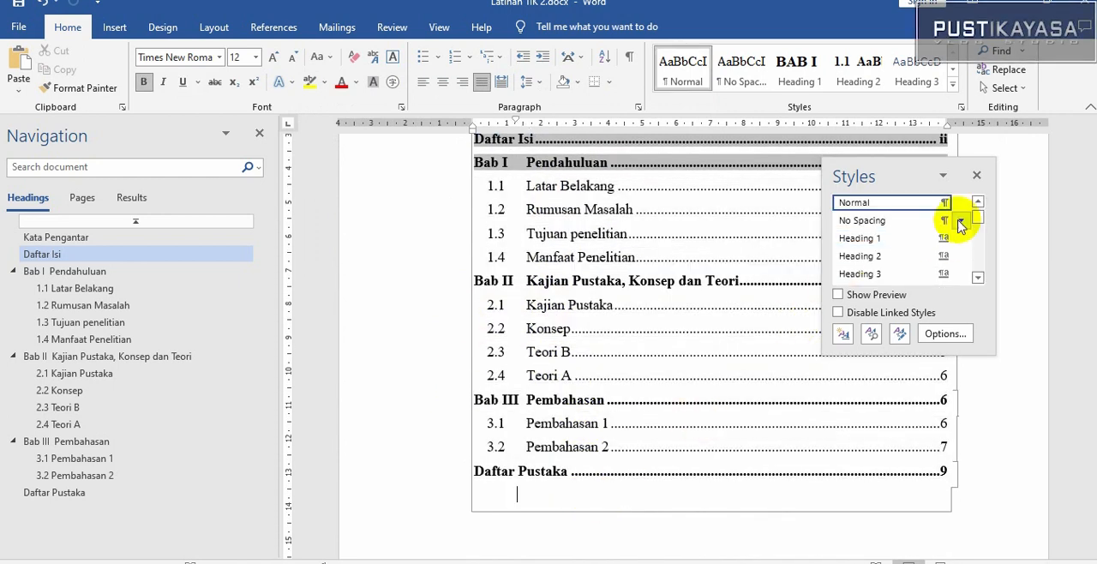
left_click(978, 177)
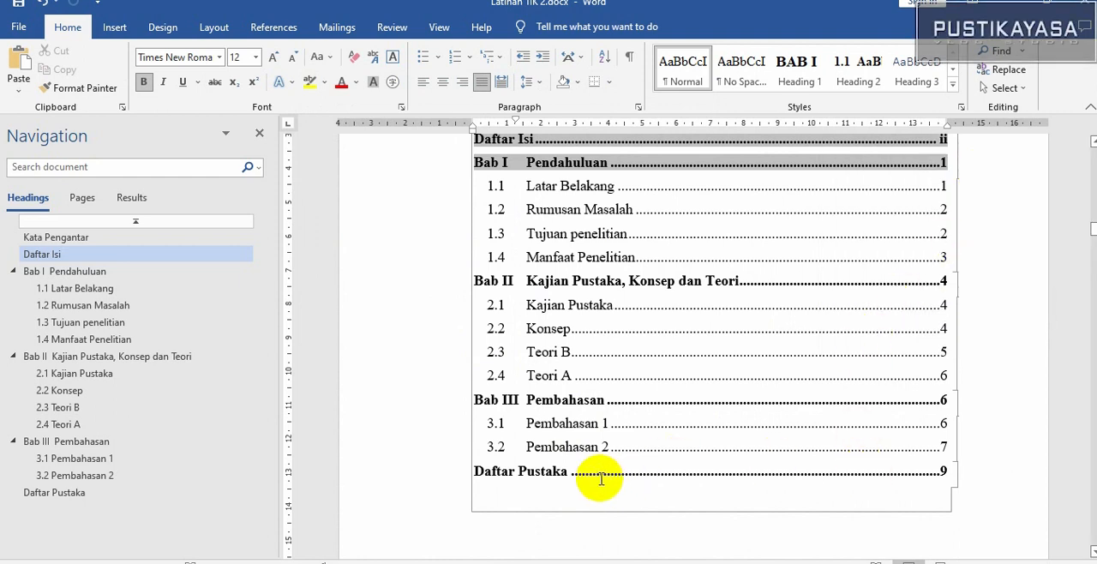
Delete the dot leader and page number from the Daftar Pustaka entry in the table of contents
left_click(572, 471)
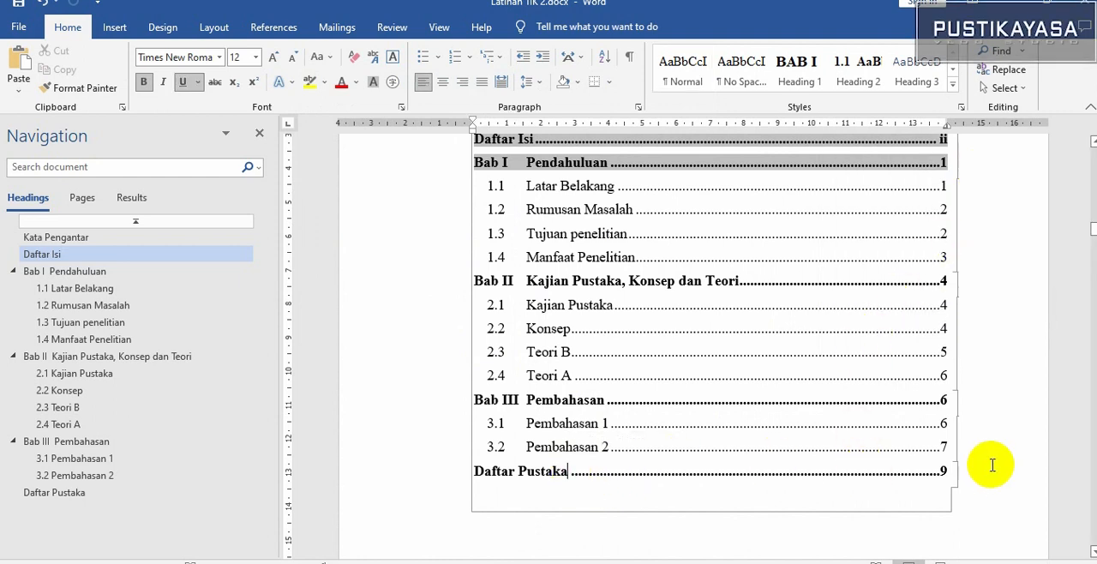
left_click(950, 469, "shift")
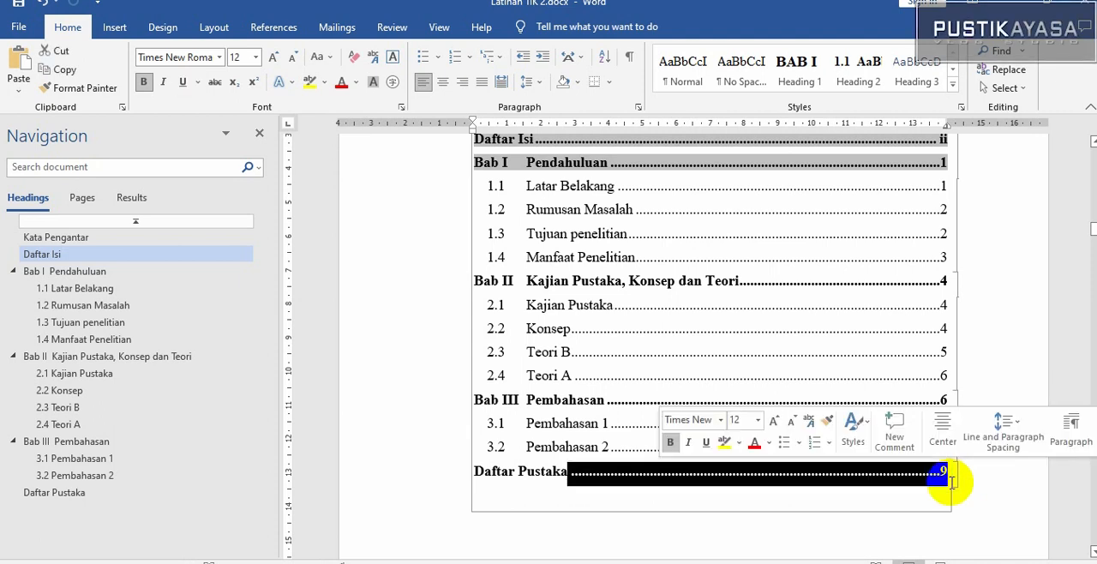
key("Delete")
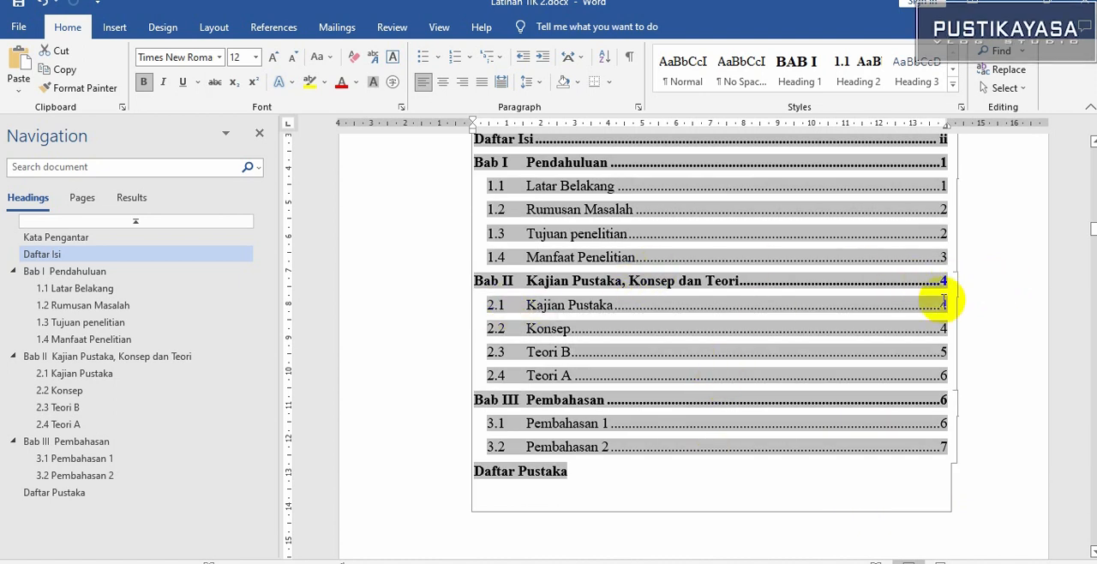
Compare the DAFTAR ISI page heading with the table of contents' own Daftar Isi title, selecting each in turn
scroll(391, 420, "up", 5)
left_click(391, 421)
scroll(496, 411, "down", 1)
scroll(514, 416, "down", 1)
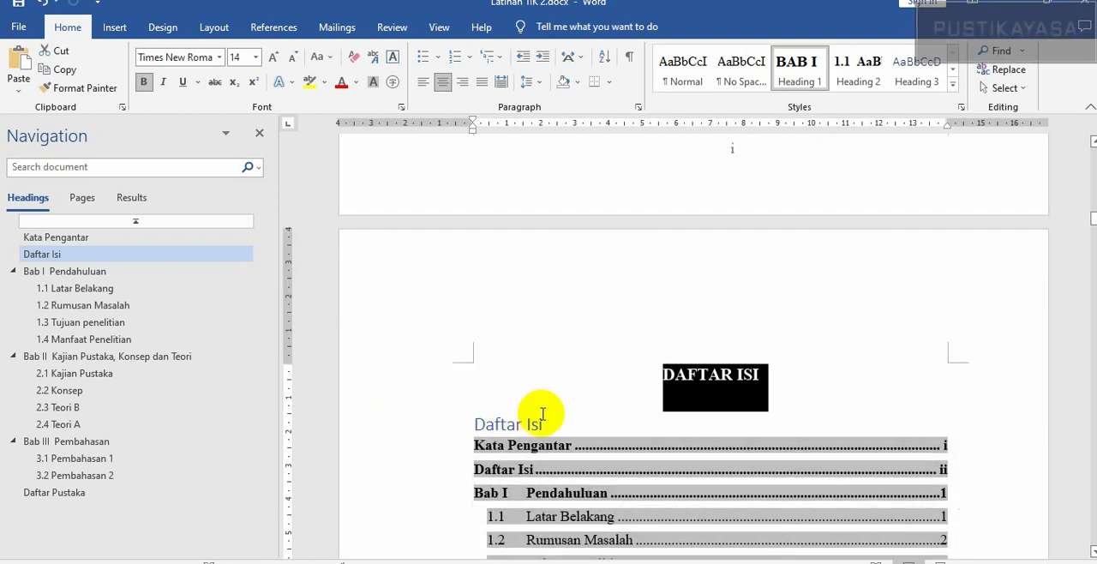
left_click(559, 425)
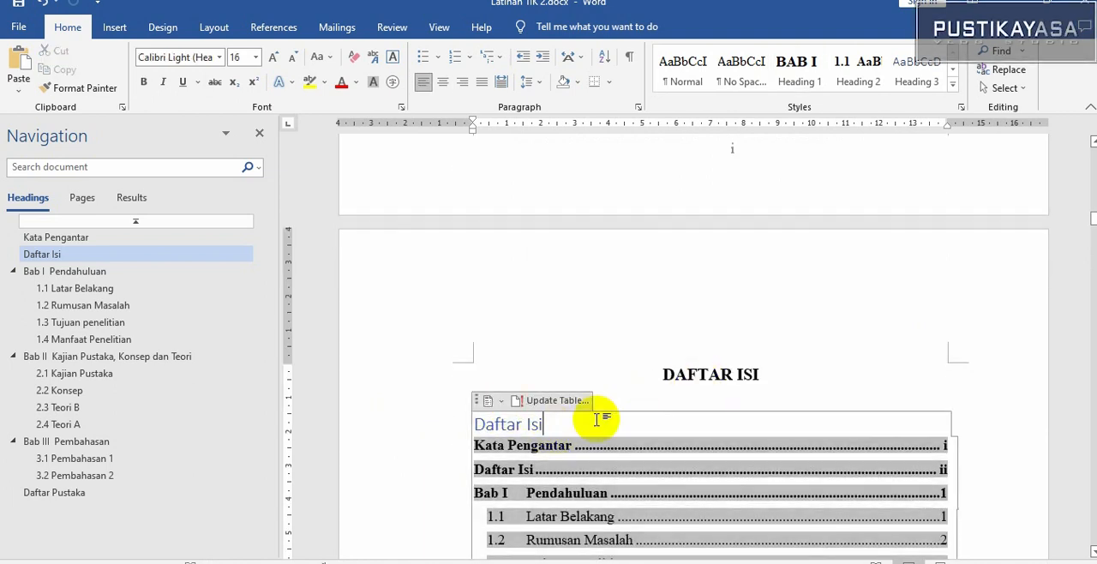
left_click_drag(554, 422, 493, 421)
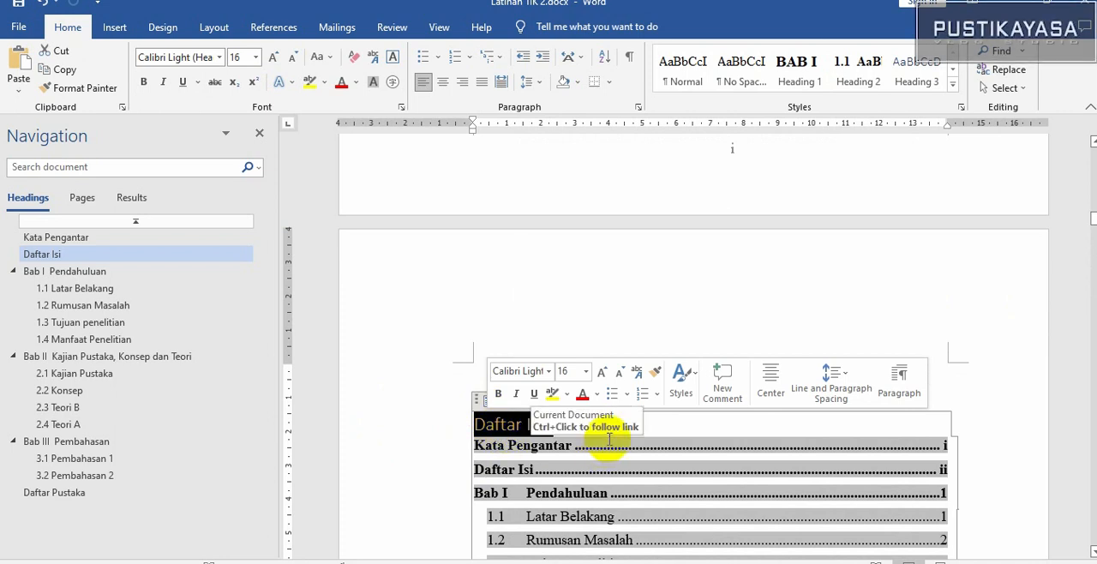
left_click(621, 325)
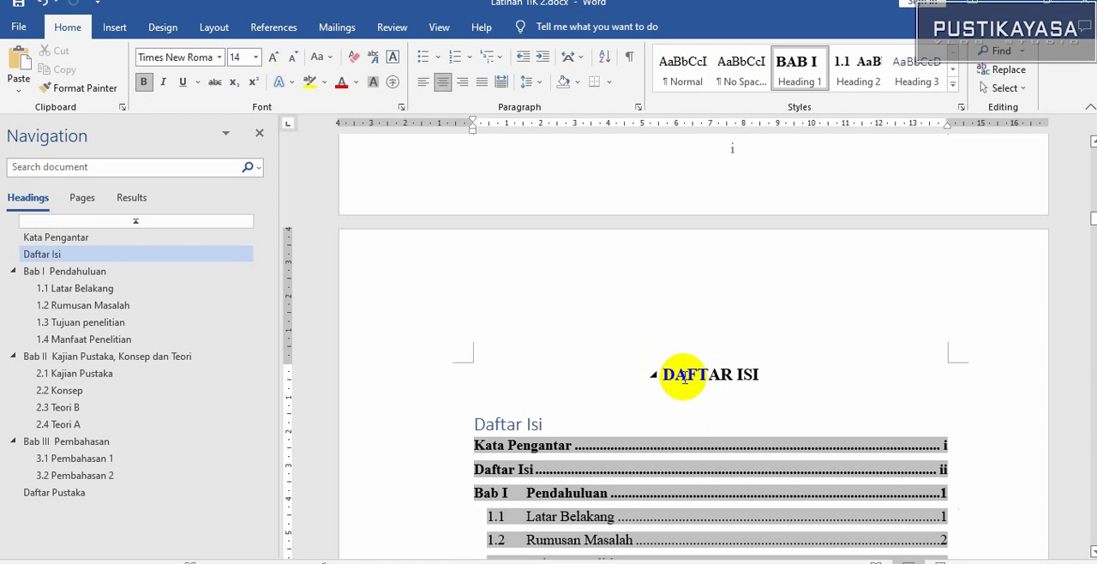
Delete the table of contents' own Daftar Isi title and check the remaining entries down to Daftar Pustaka
left_click_drag(557, 423, 480, 424)
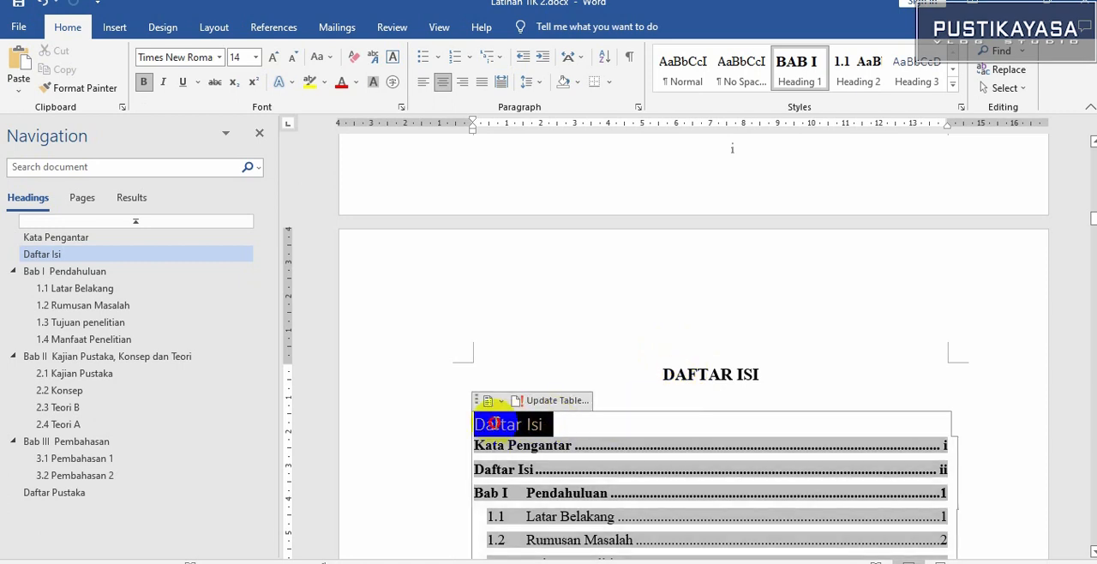
key("Delete")
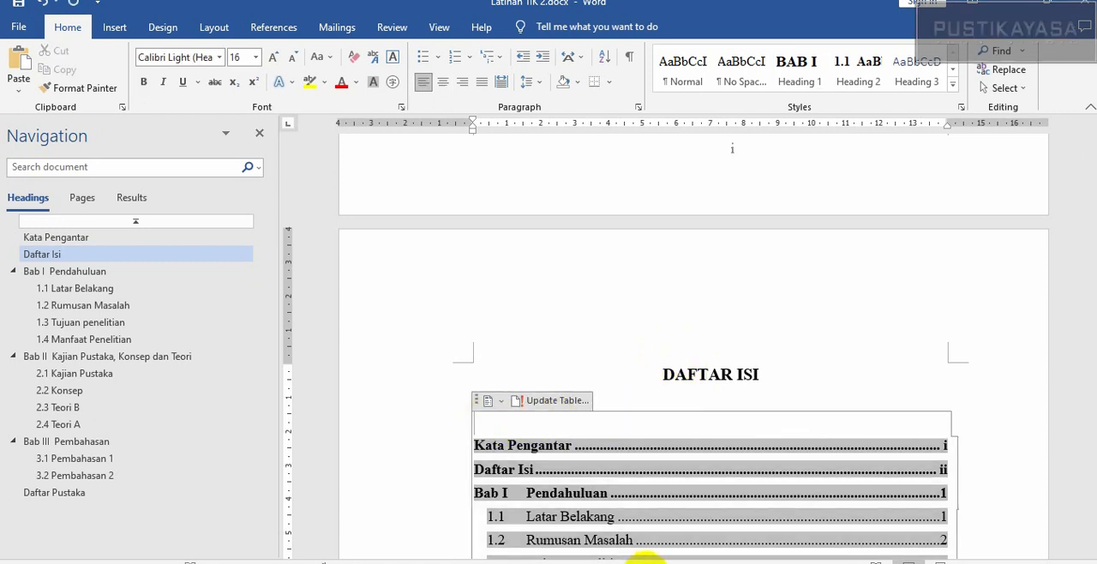
left_click(916, 374)
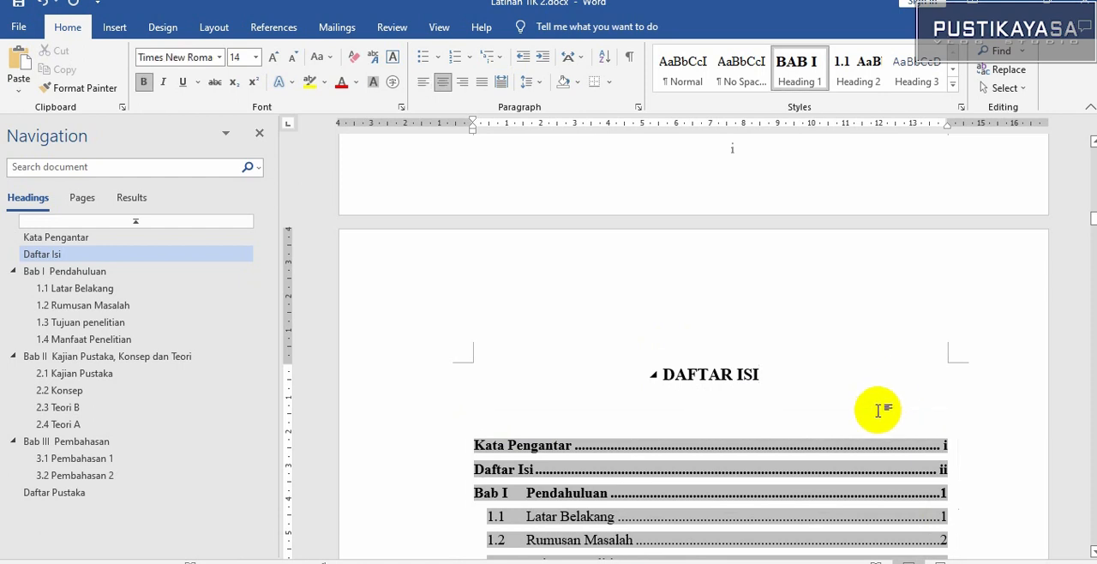
scroll(523, 422, "down", 5)
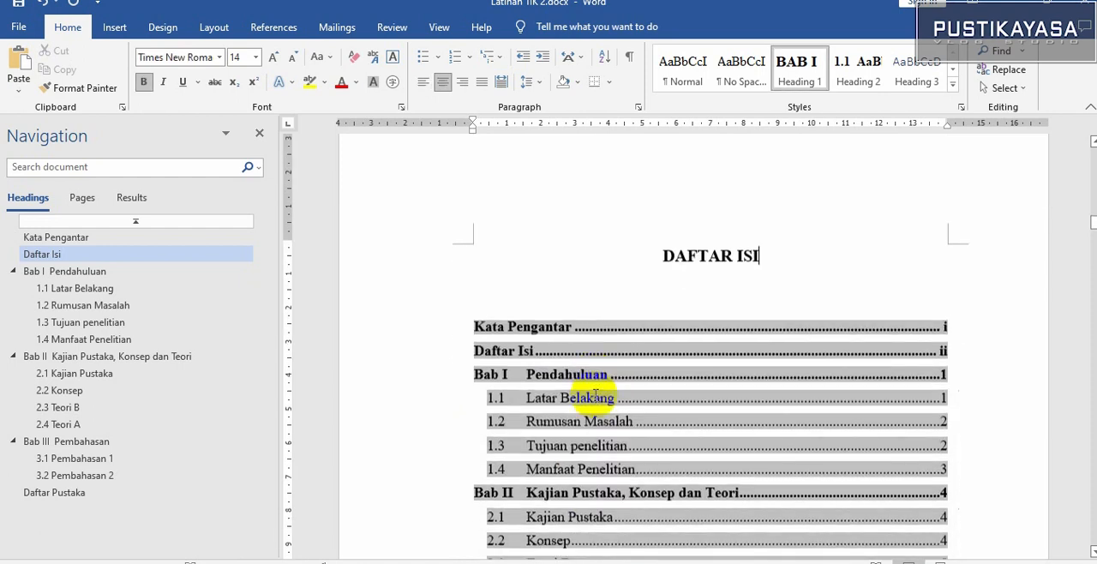
scroll(595, 393, "down", 2)
scroll(595, 390, "up", 2)
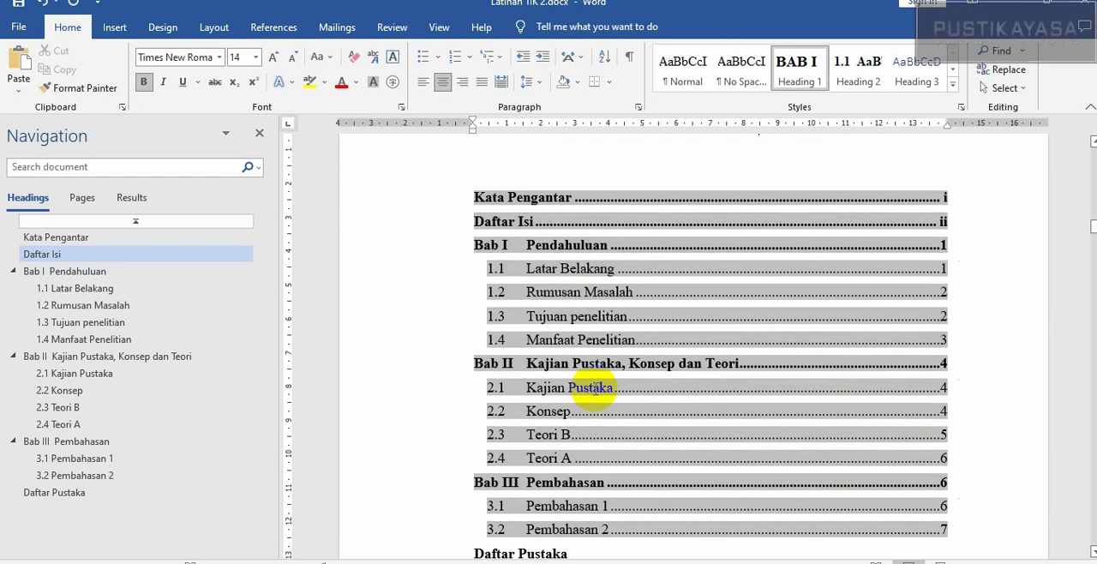
left_click(944, 292)
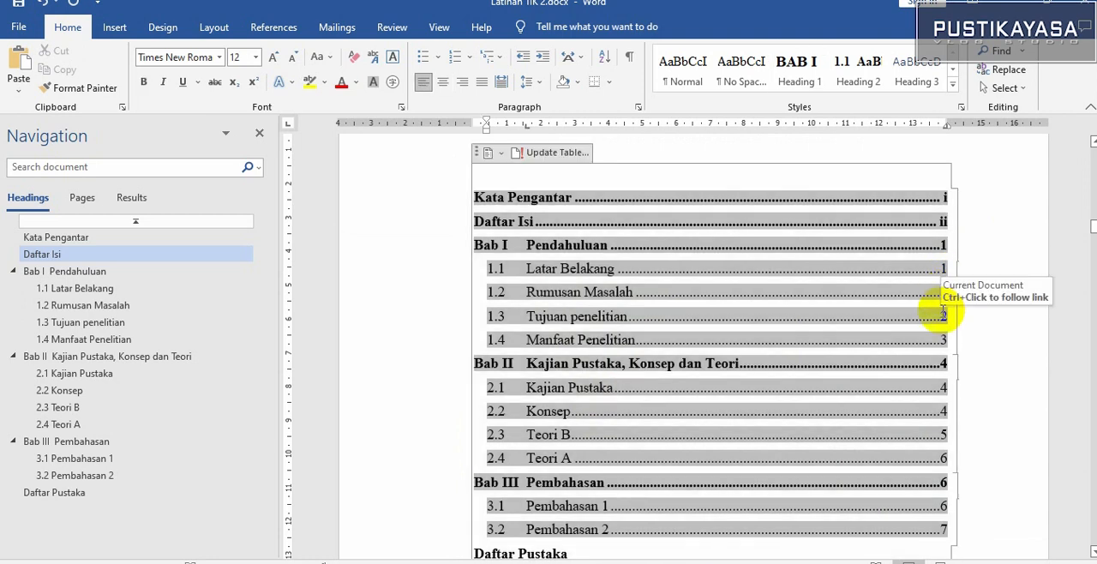
scroll(775, 467, "down", 2)
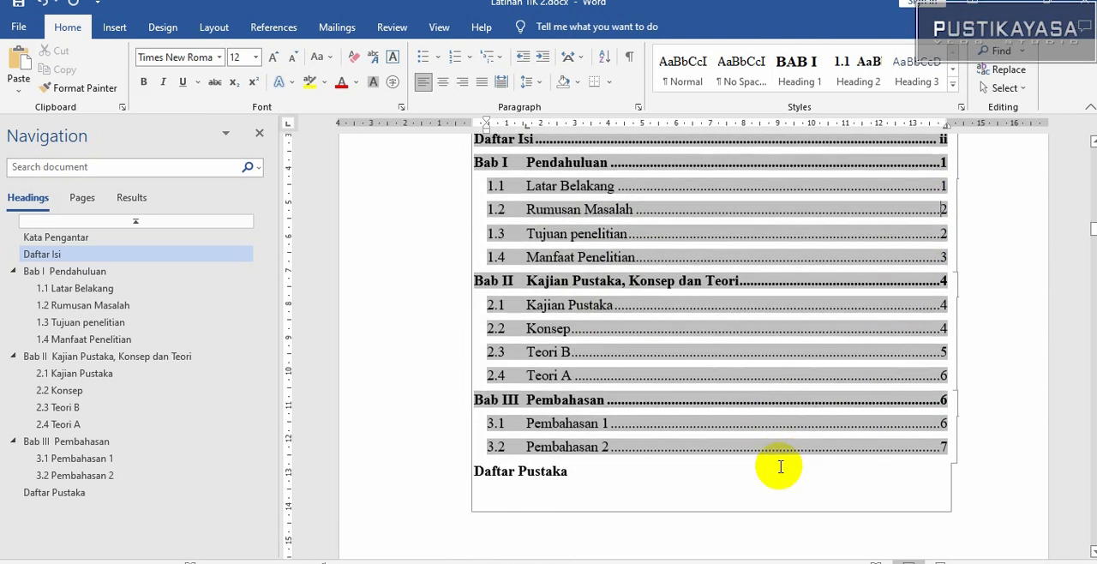
Insert a new subsection heading "Teori C" directly before the Teori B heading in Bab II, followed by an empty body line
left_click(62, 411)
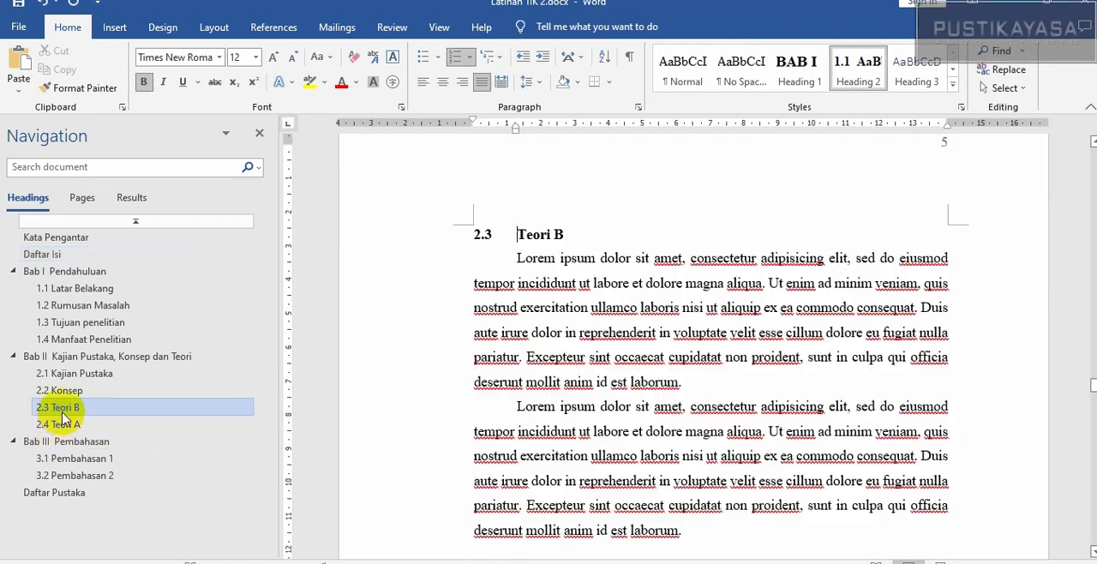
scroll(440, 403, "up", 5)
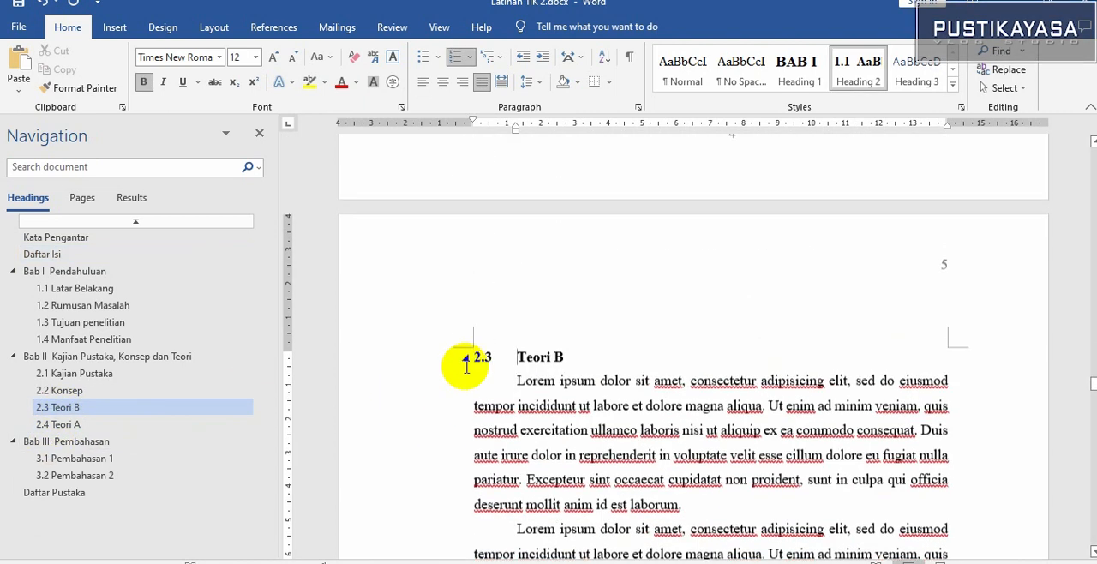
left_click(512, 364)
key("Return")
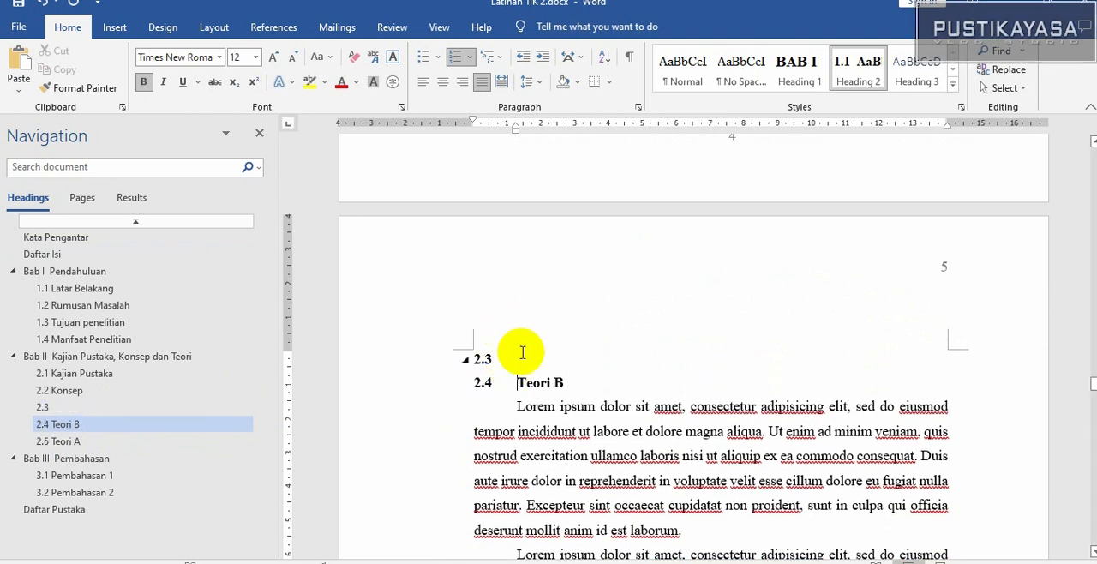
left_click(519, 360)
type("Teor")
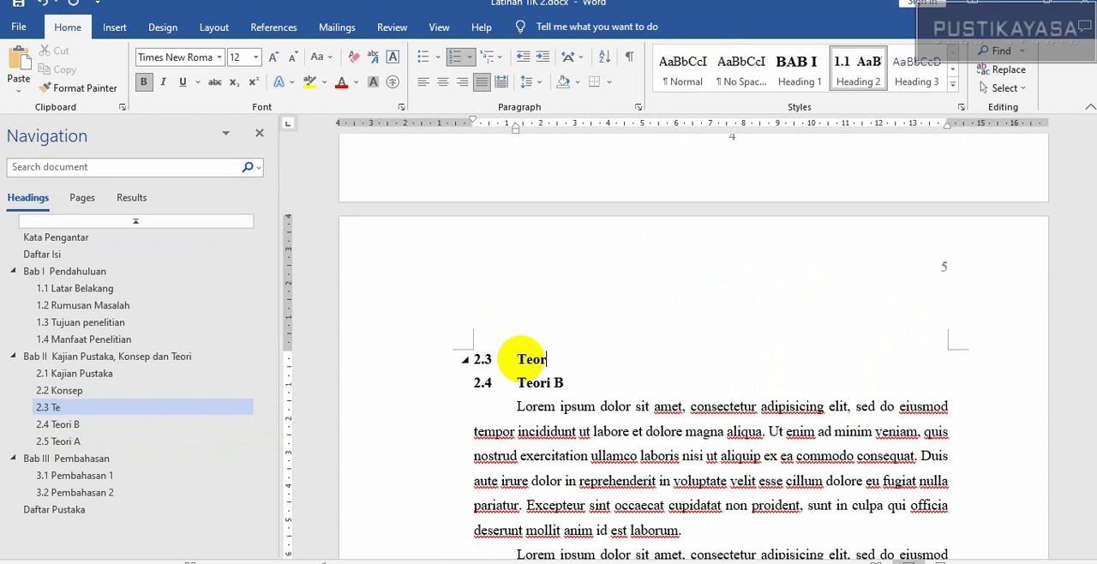
type("i C")
key("Return")
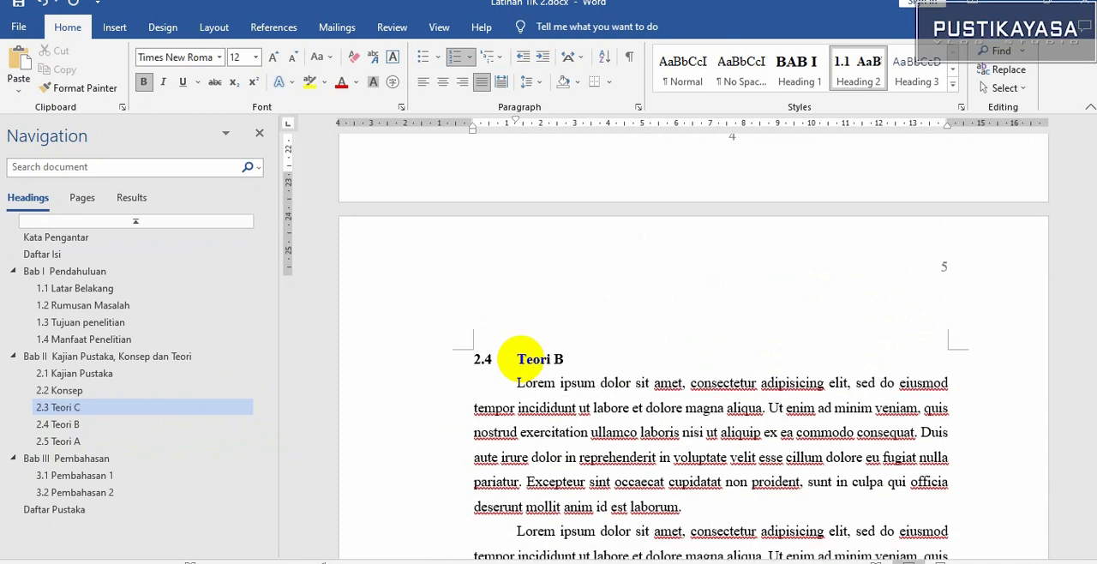
scroll(651, 283, "up", 3)
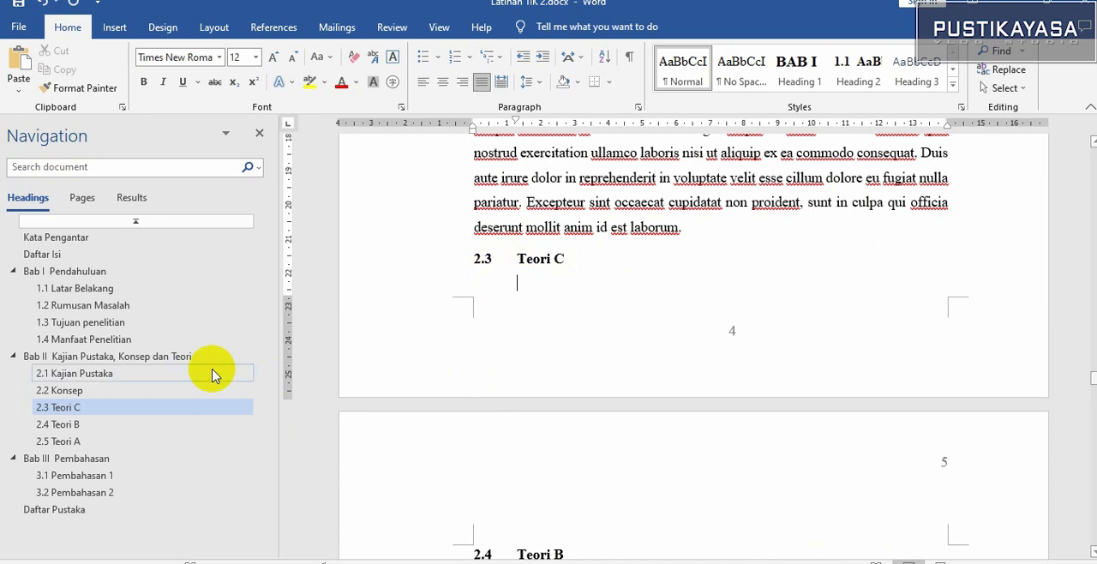
Update the entire table of contents on the Daftar Isi page and check its entries down to Daftar Pustaka
left_click(39, 254)
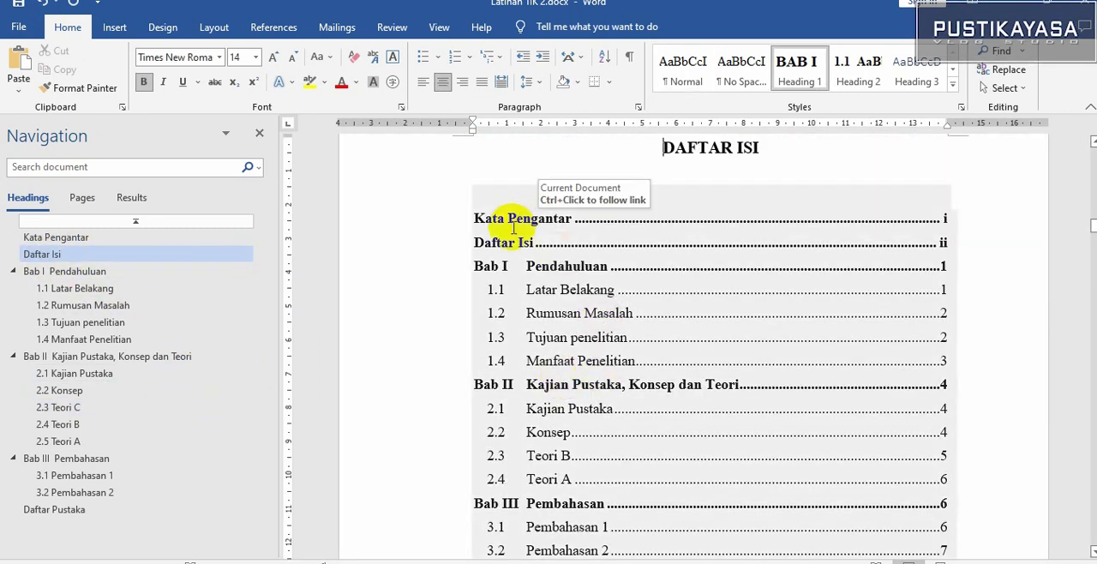
scroll(568, 261, "down", 4)
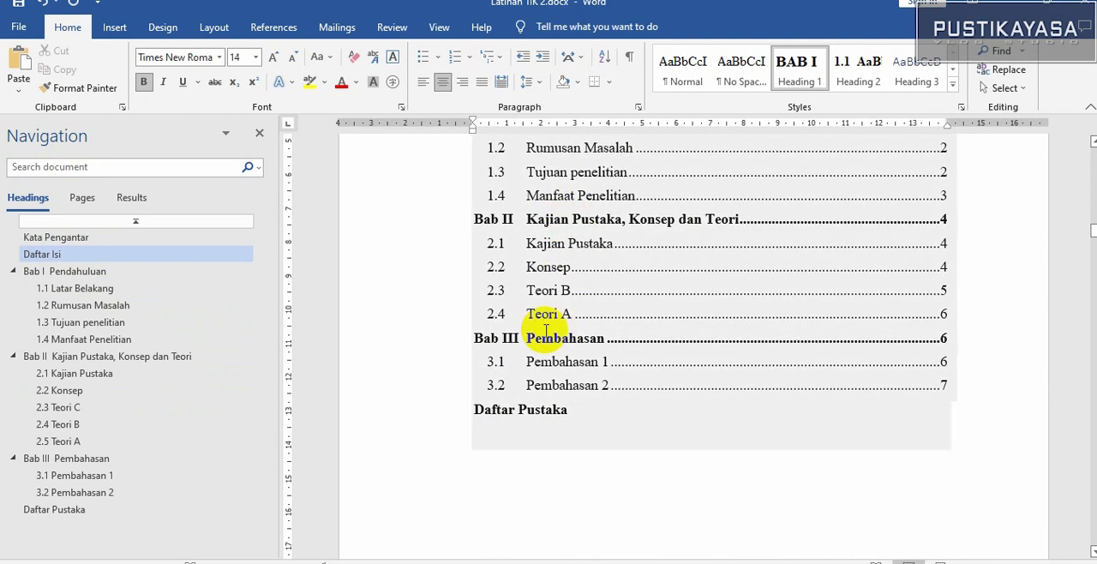
left_click(551, 290)
scroll(551, 290, "up", 4)
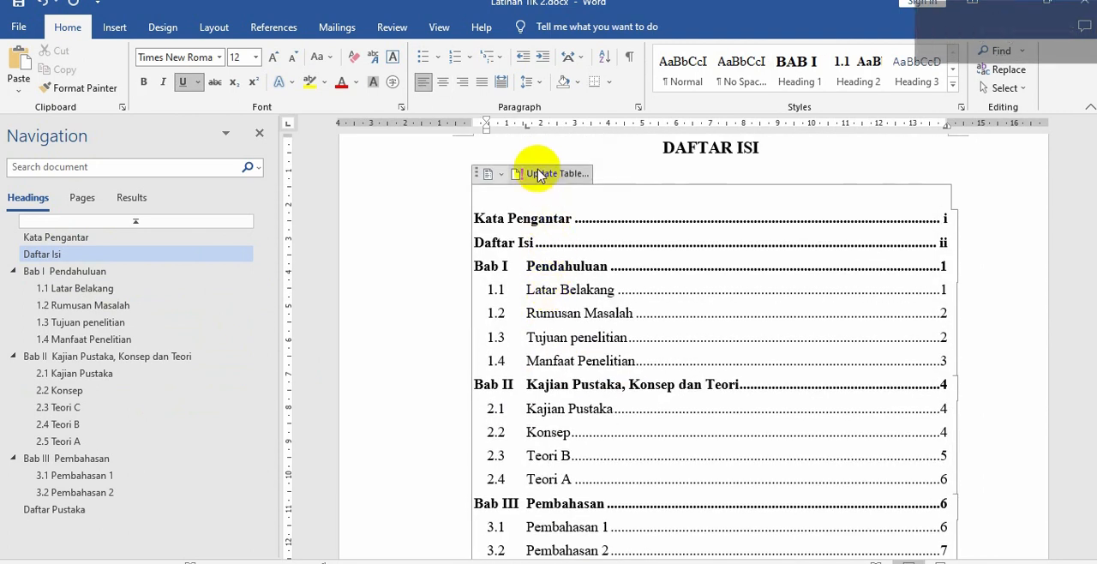
left_click(592, 269)
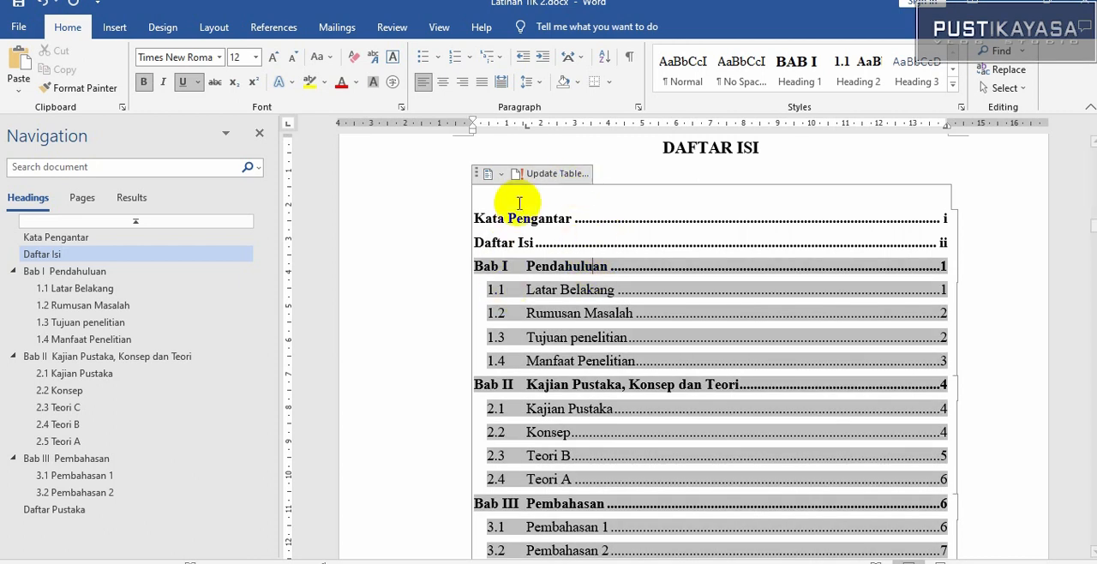
left_click(555, 178)
left_click(555, 176)
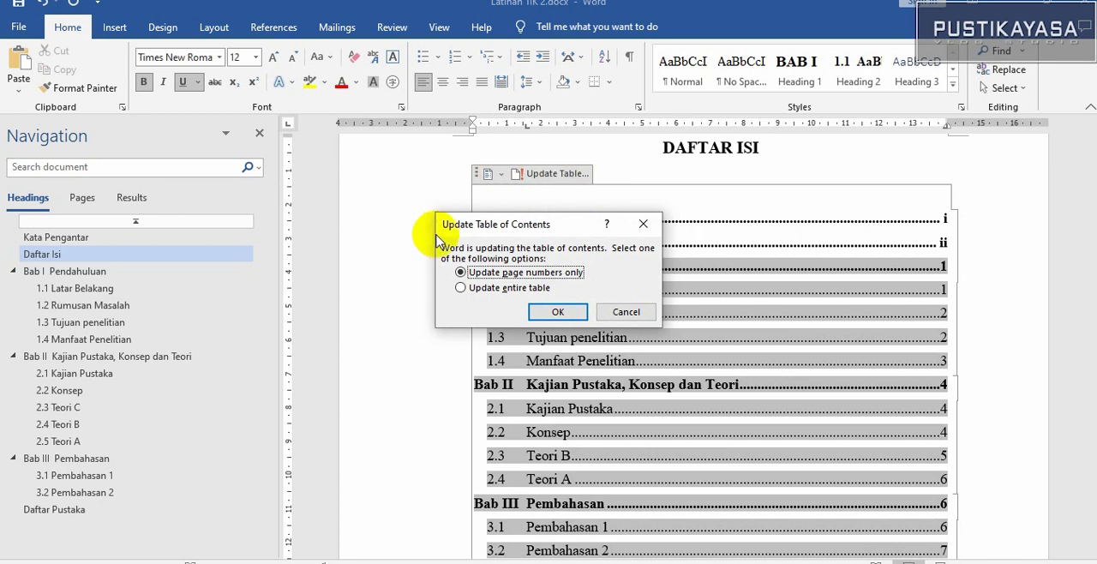
left_click(463, 289)
left_click(556, 312)
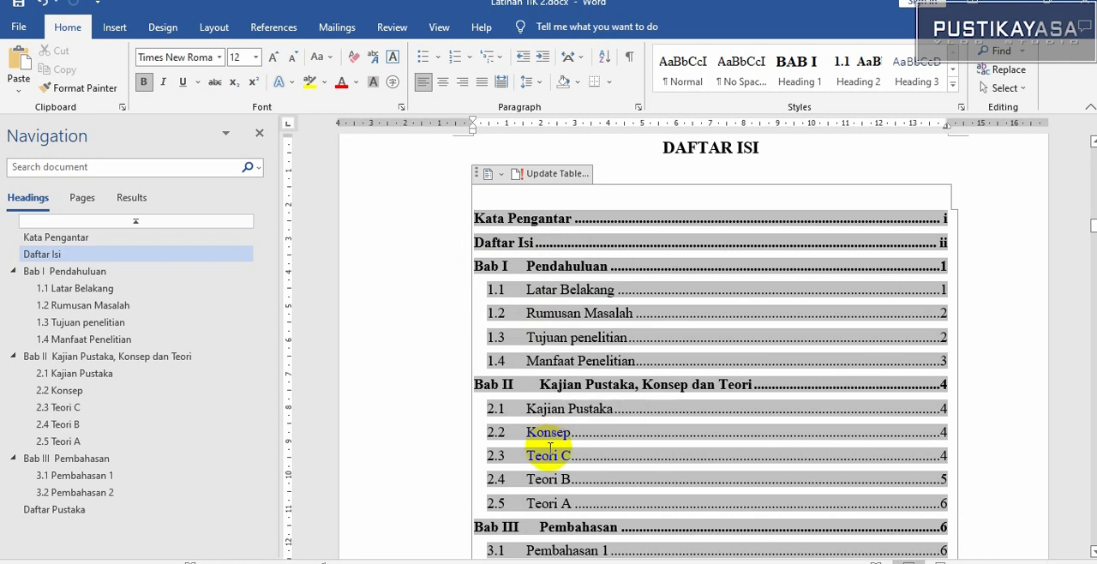
left_click(549, 448)
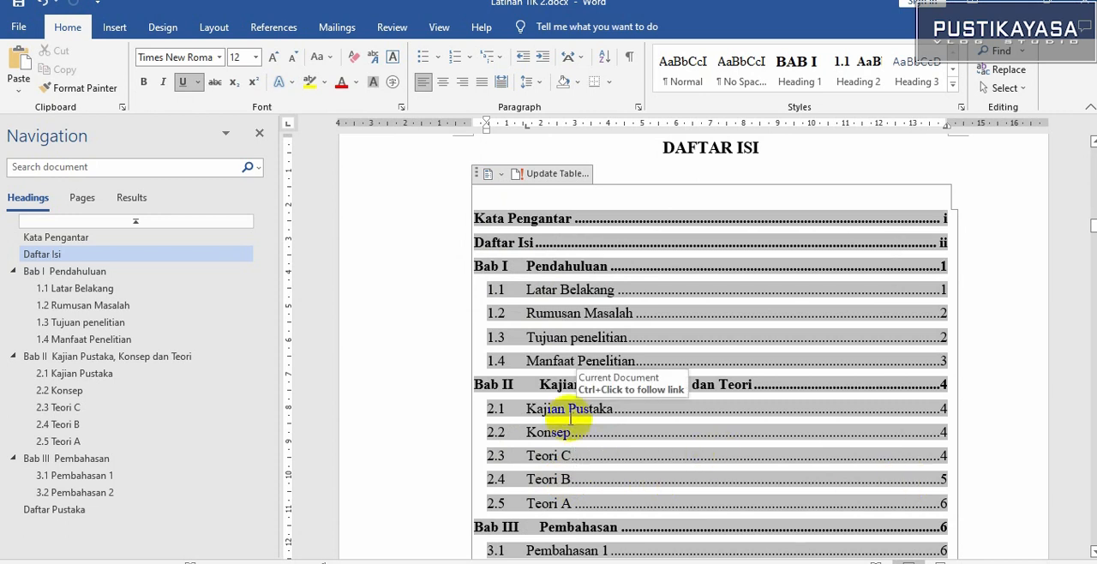
scroll(570, 418, "down", 4)
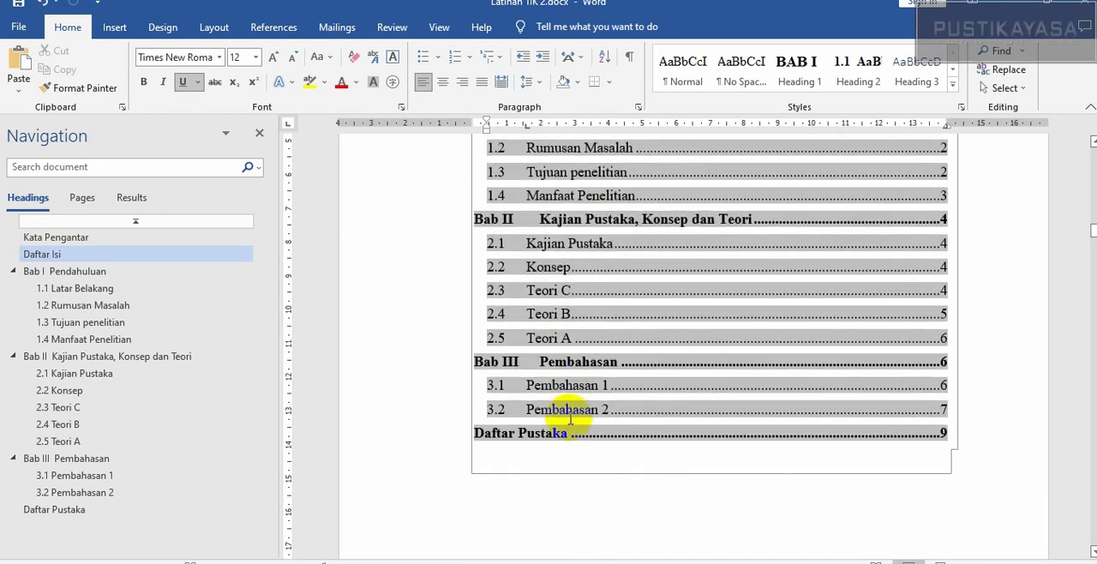
scroll(570, 420, "up", 4)
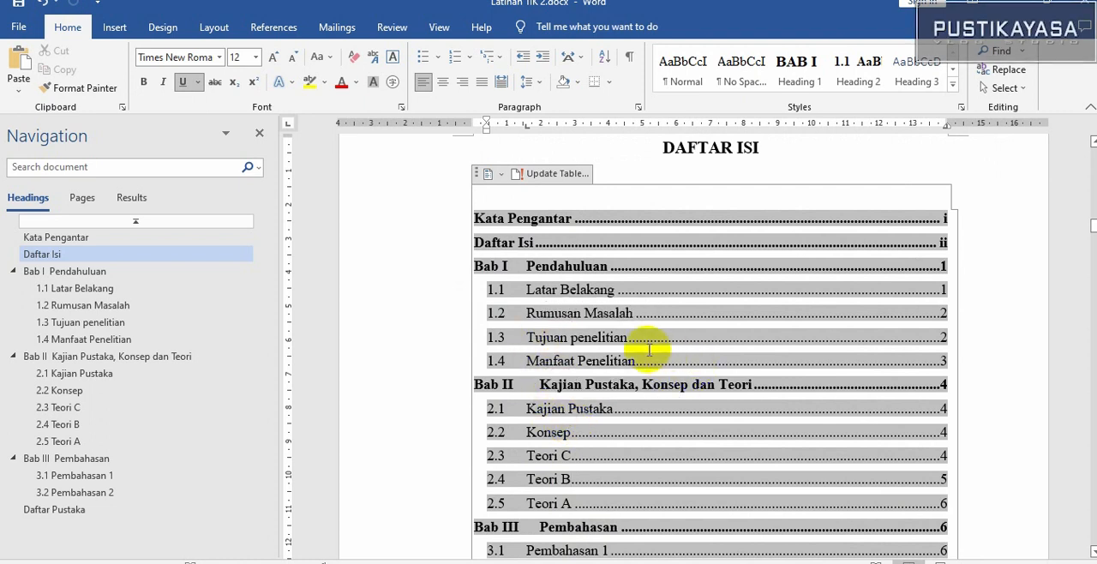
left_click(587, 360)
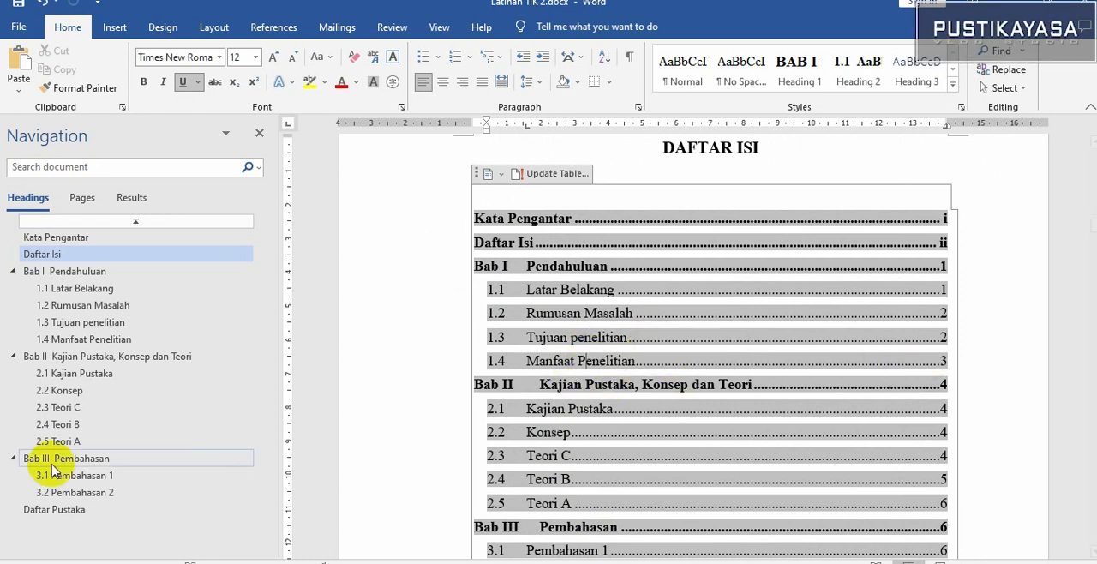
Copy the last paragraph of section 1.3 Tujuan penelitian, just above the Manfaat Penelitian heading
left_click(86, 340)
scroll(385, 331, "up", 3)
left_click_drag(710, 240, 520, 171)
scroll(505, 214, "up", 2)
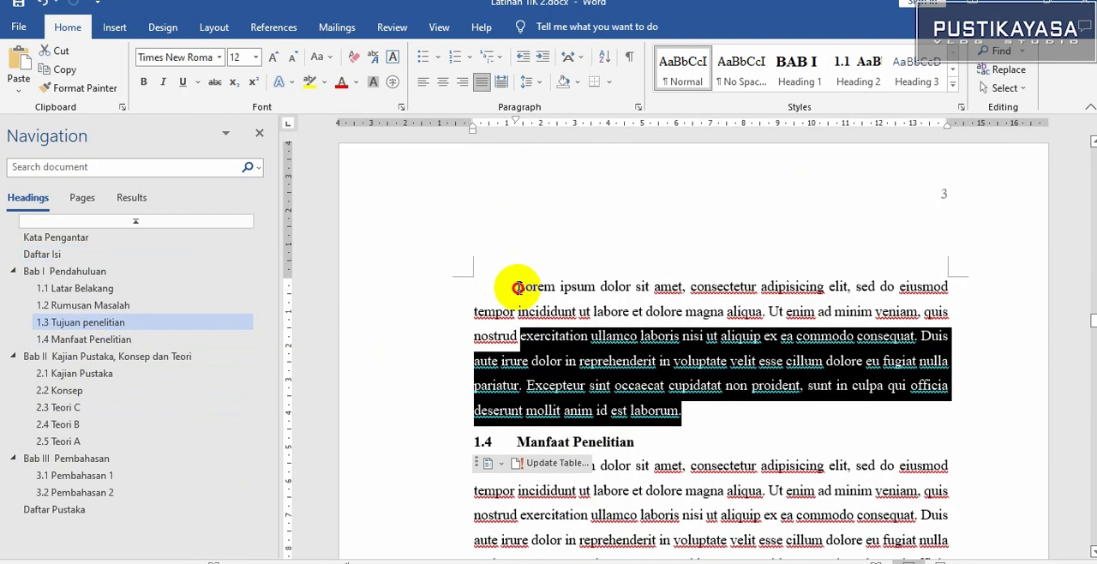
left_click_drag(517, 287, 497, 282)
key("ctrl+c")
scroll(679, 337, "down", 2)
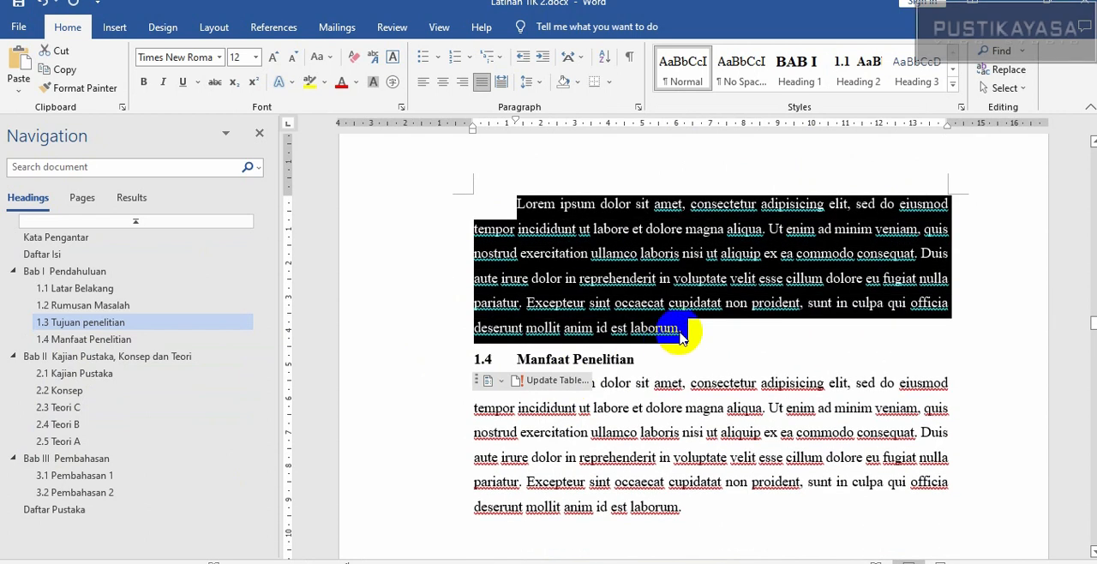
Paste the copied paragraph four times at the end of section 1.3 and remove the empty line before the Manfaat Penelitian heading
left_click(698, 341)
key("Return")
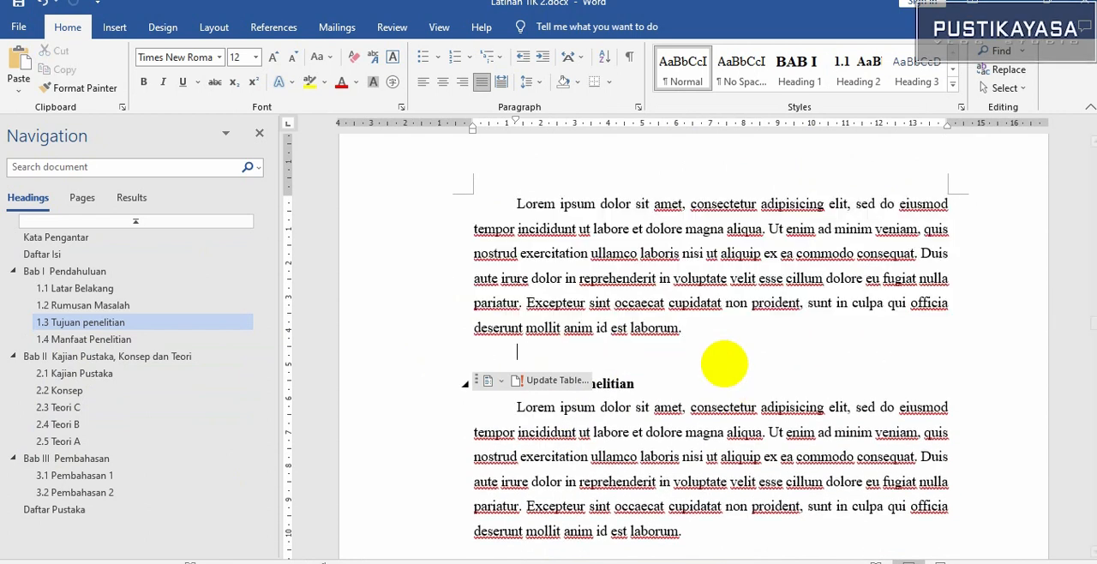
key("ctrl+v")
key("Return")
key("ctrl+v")
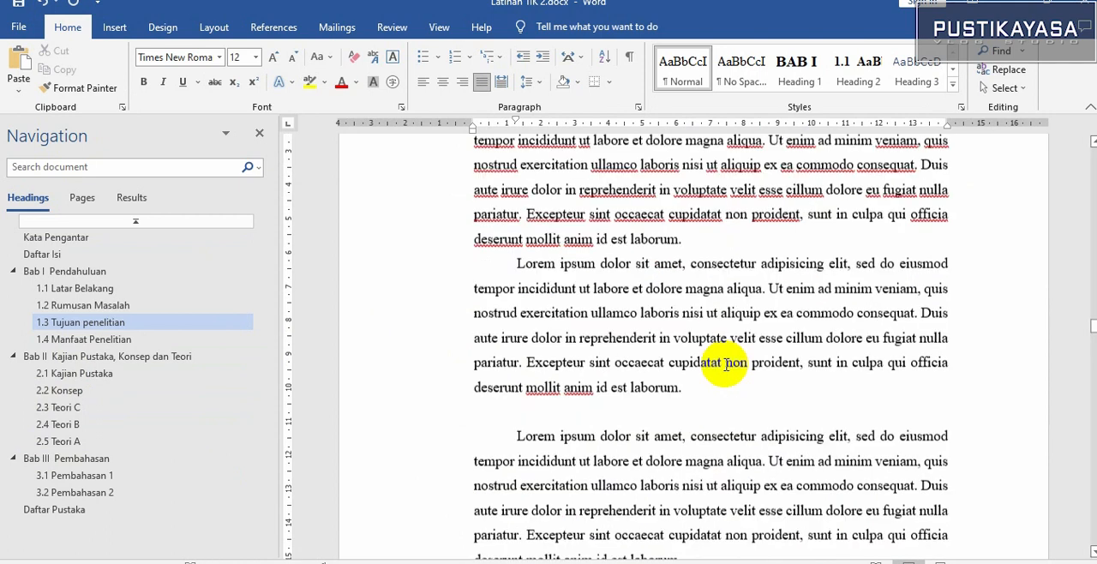
scroll(725, 365, "down", 1)
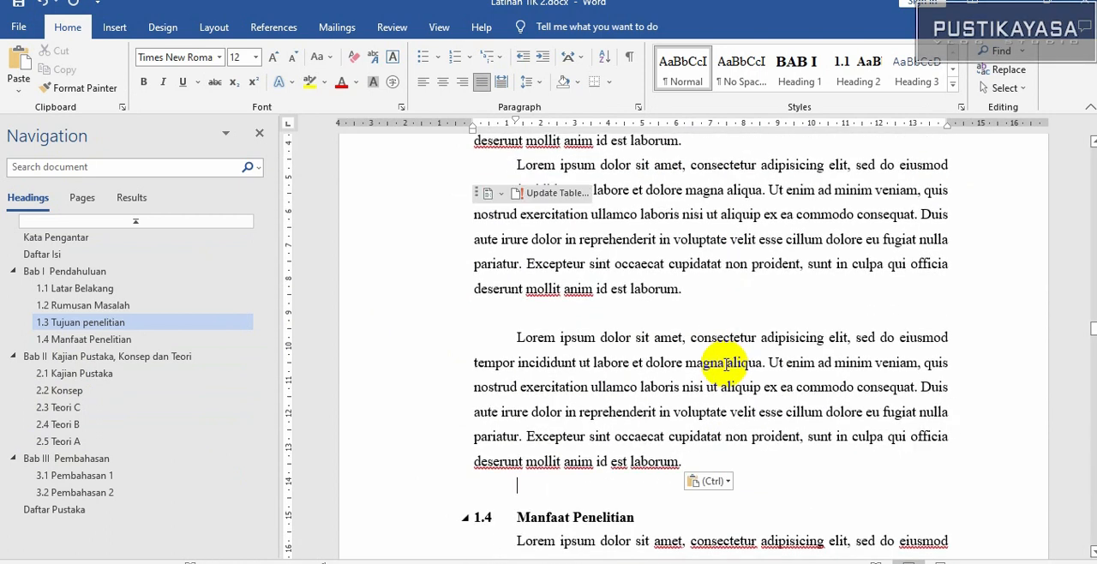
key("ctrl+v")
scroll(720, 362, "down", 3)
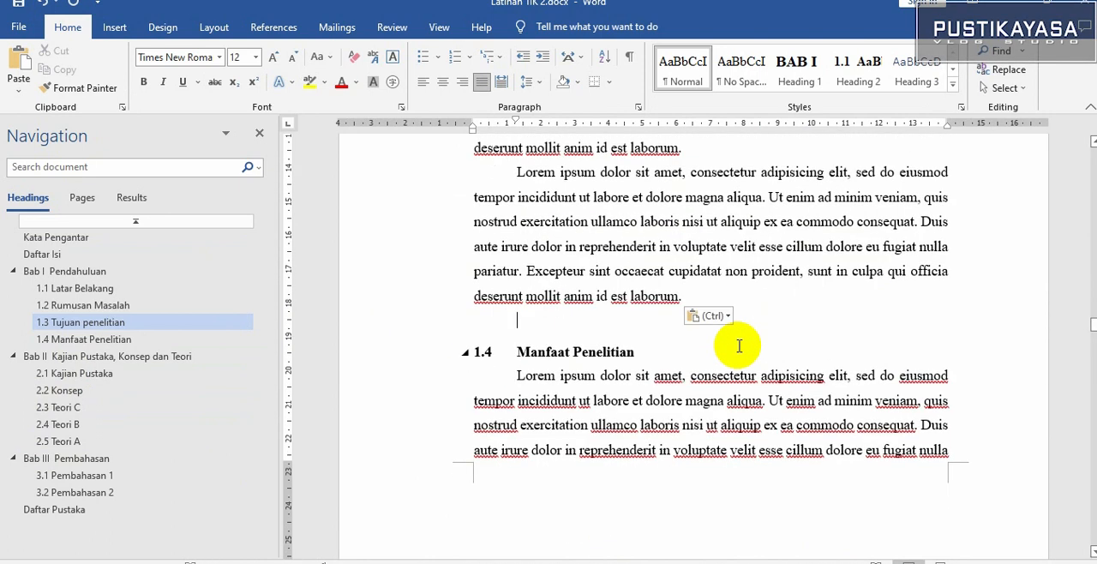
key("ctrl+Return")
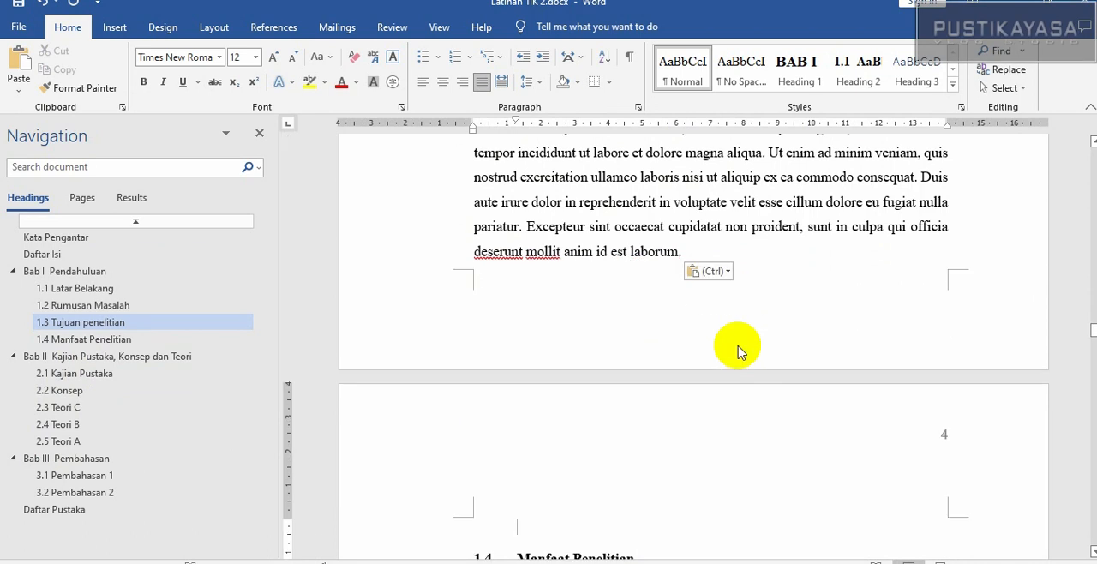
key("Delete")
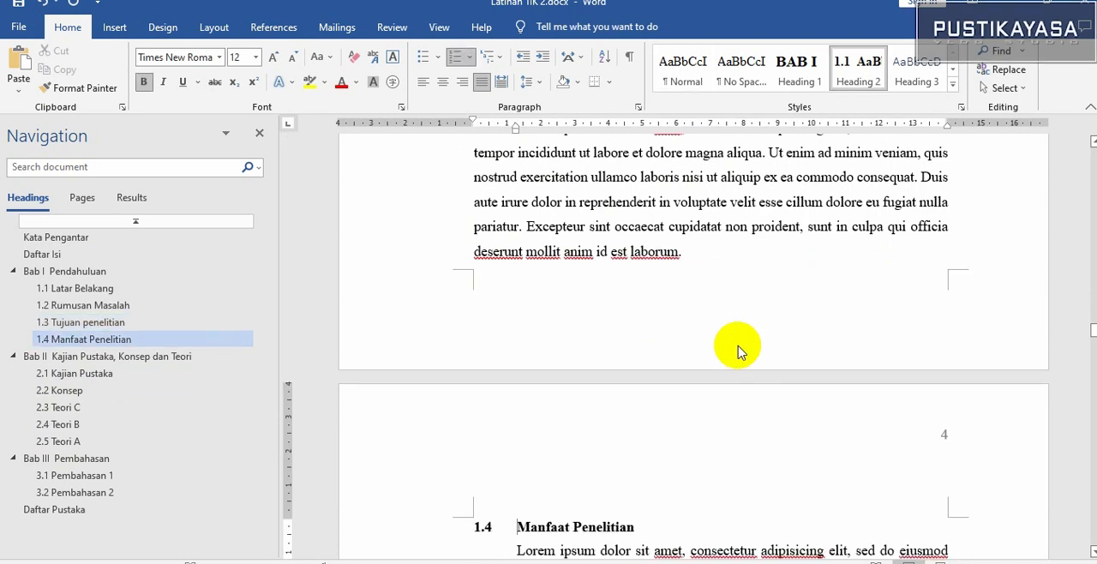
scroll(368, 409, "up", 2)
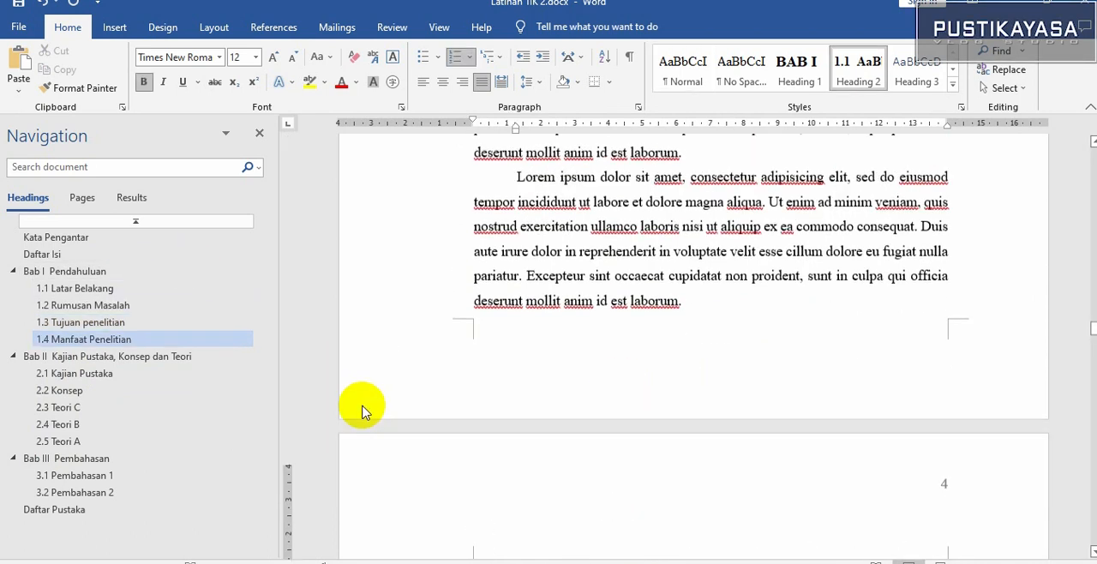
Update only the page numbers of the table of contents on the Daftar Isi page and review its entries down to Daftar Pustaka
left_click(81, 254)
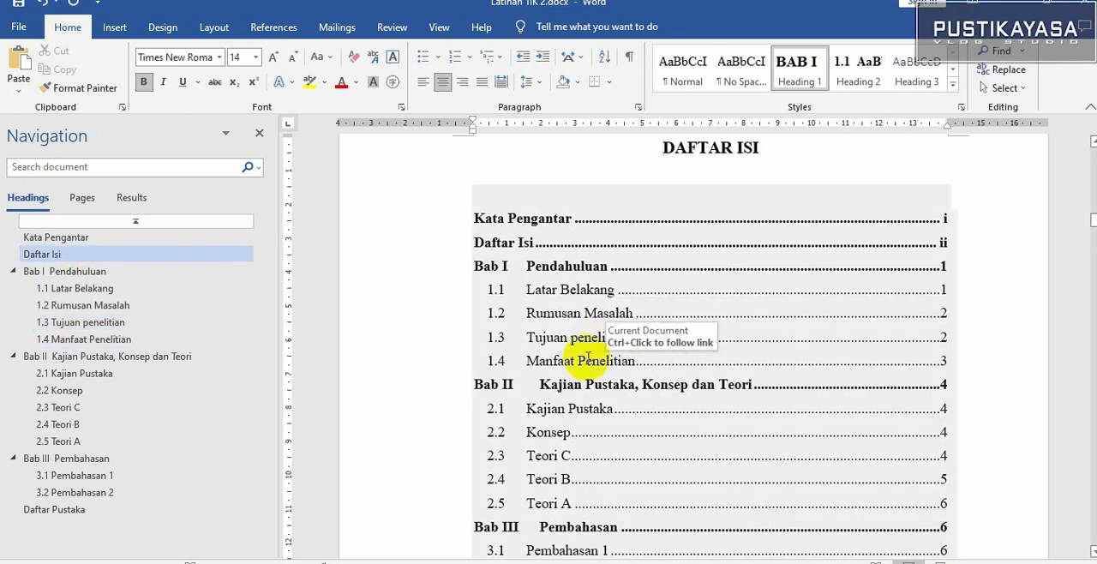
left_click(939, 361)
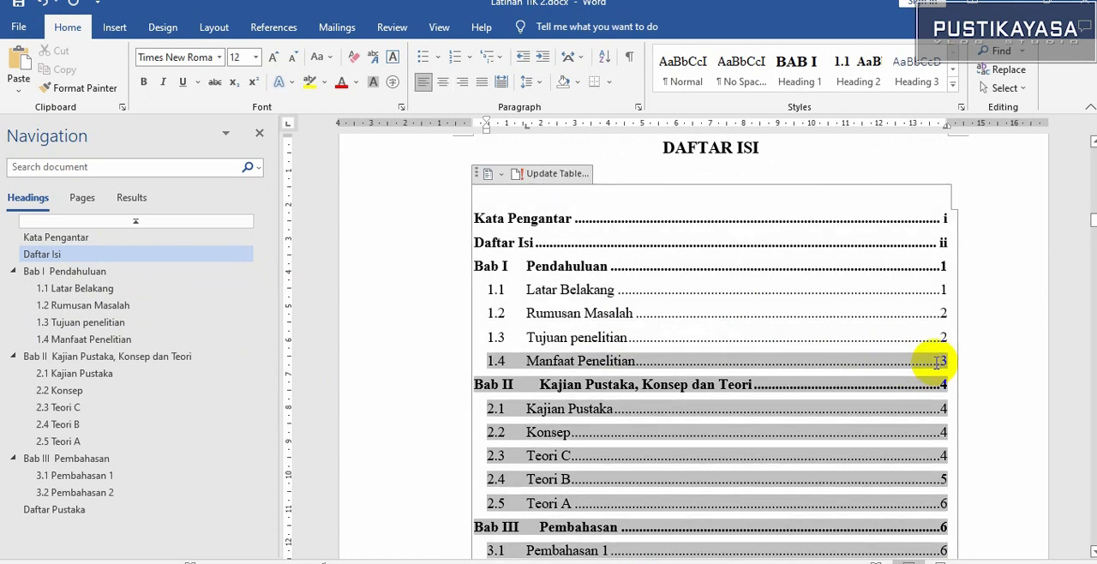
left_click(555, 181)
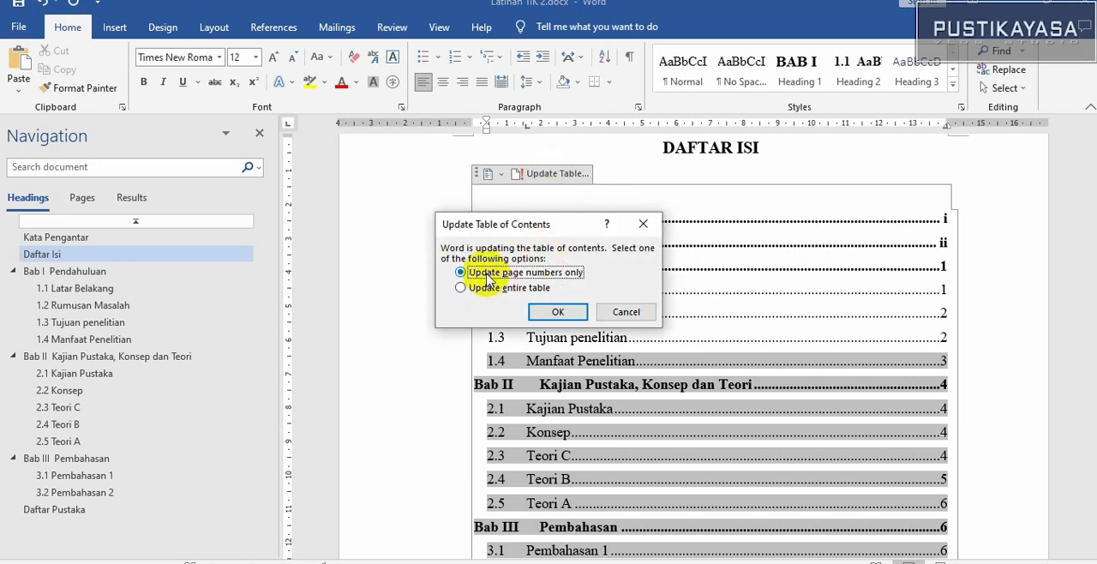
left_click(557, 313)
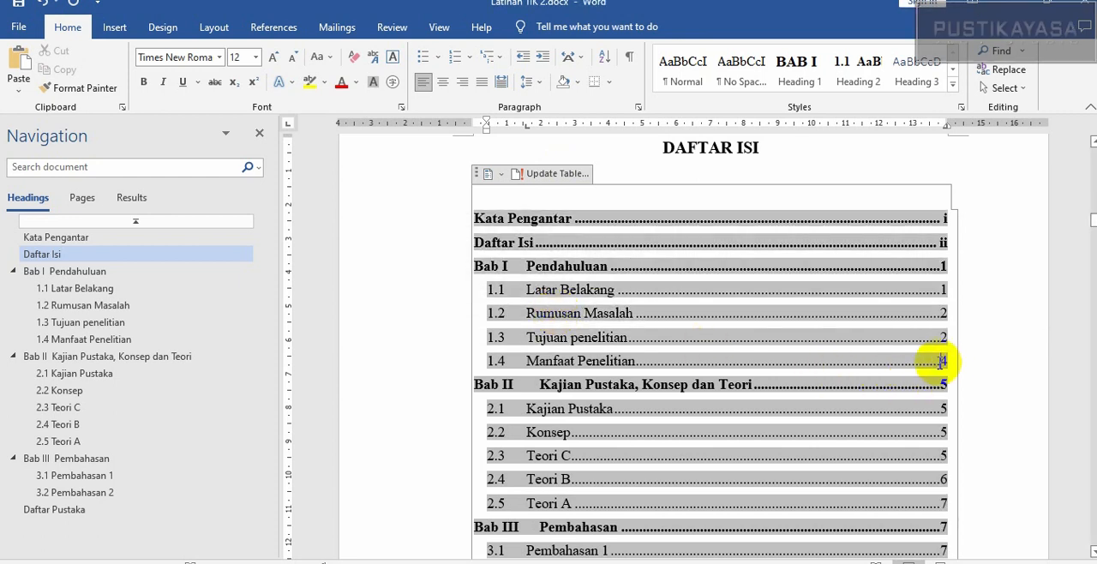
scroll(473, 353, "down", 8)
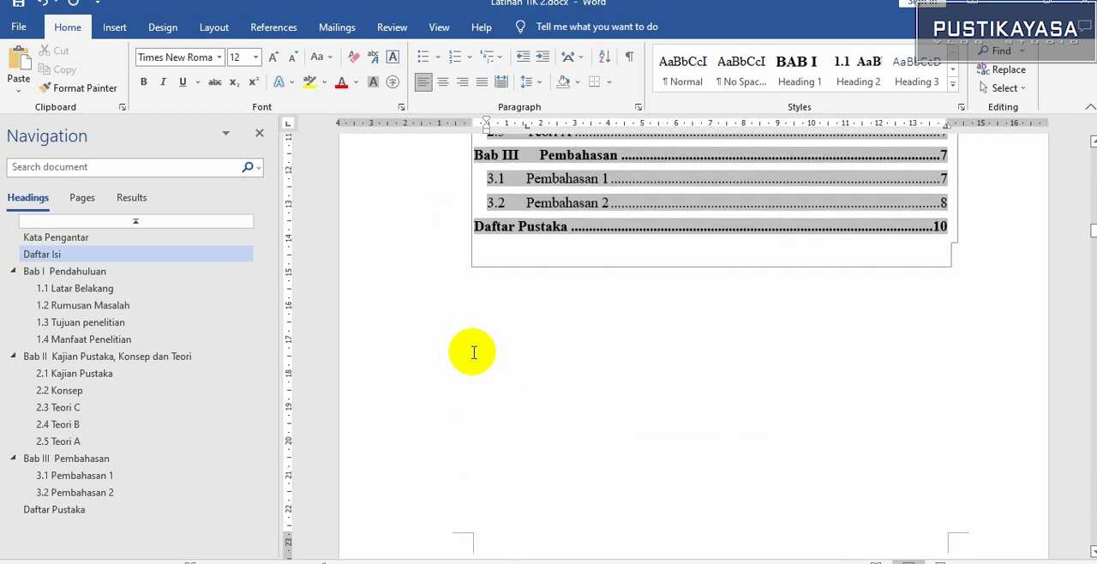
scroll(473, 353, "up", 4)
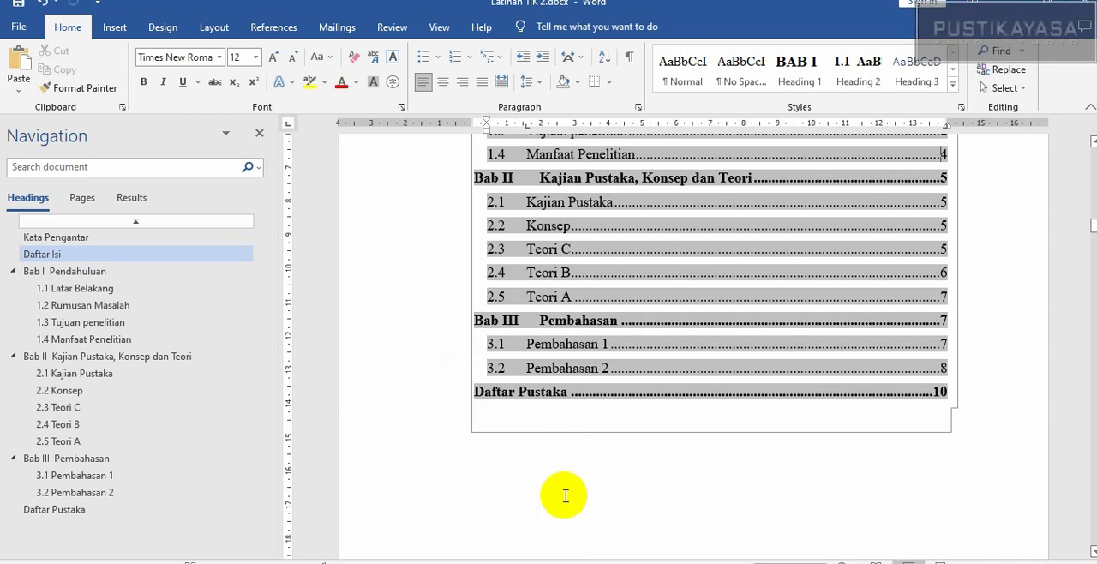
scroll(561, 495, "up", 2)
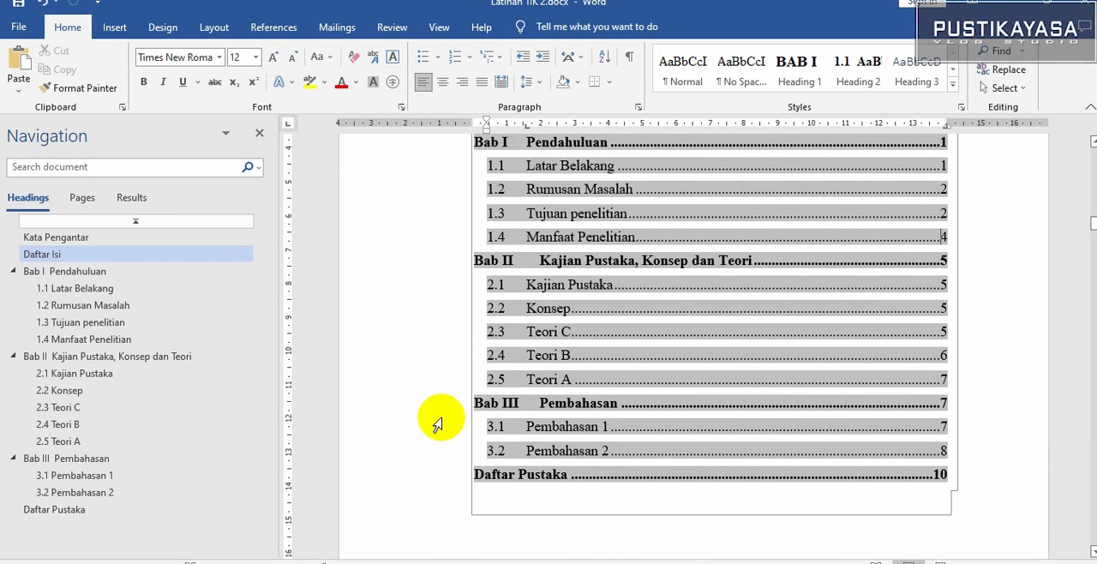
scroll(437, 425, "up", 2)
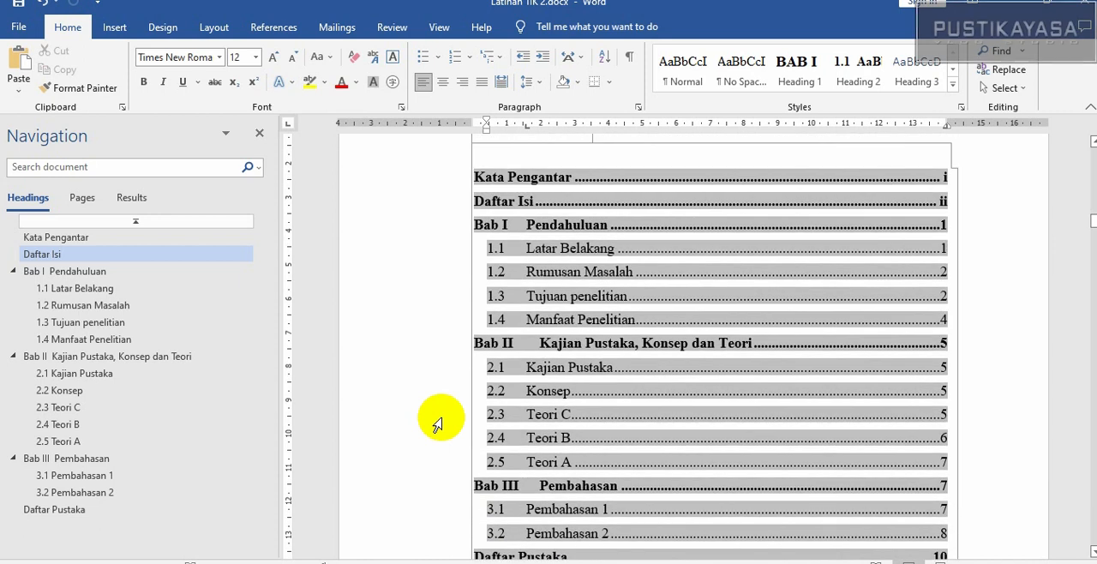
scroll(437, 425, "up", 3)
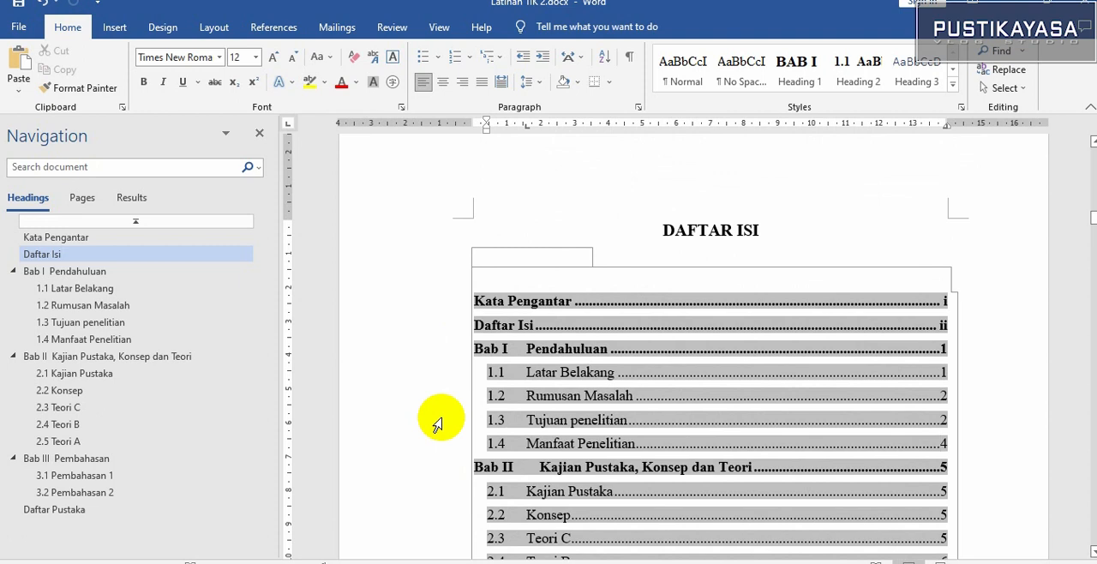
Delete the dot leader and page number after the Daftar Pustaka entry in the table of contents
scroll(437, 425, "down", 3)
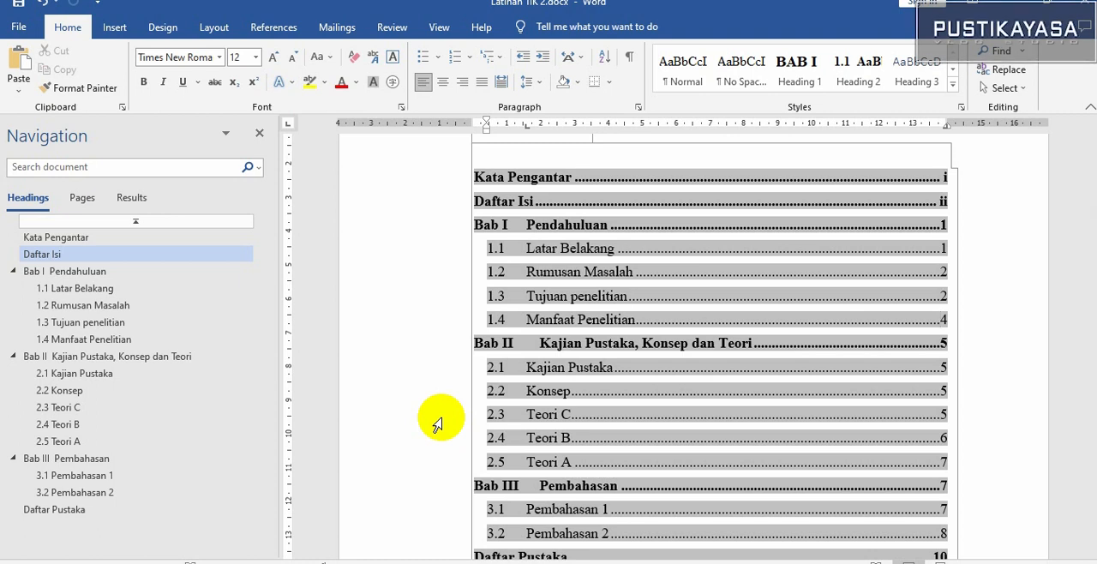
scroll(437, 425, "down", 3)
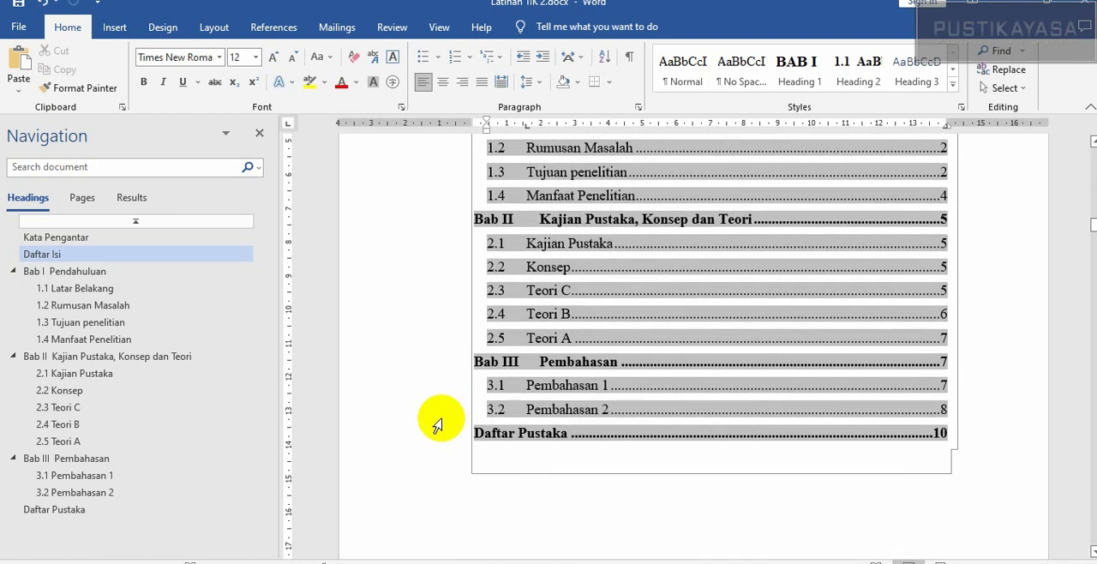
left_click(573, 439)
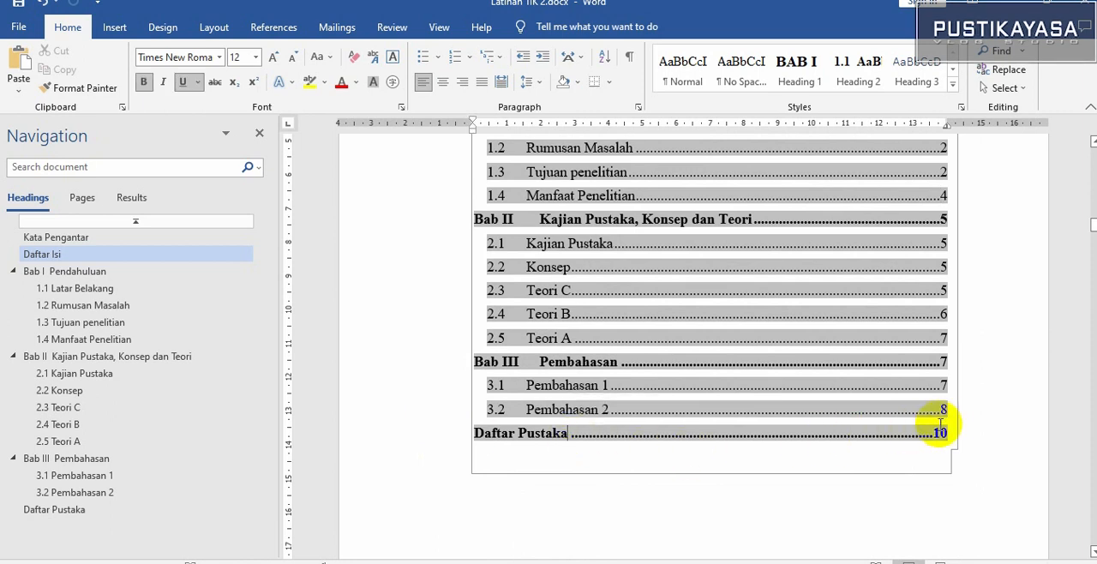
left_click(947, 451, "shift")
key("Delete")
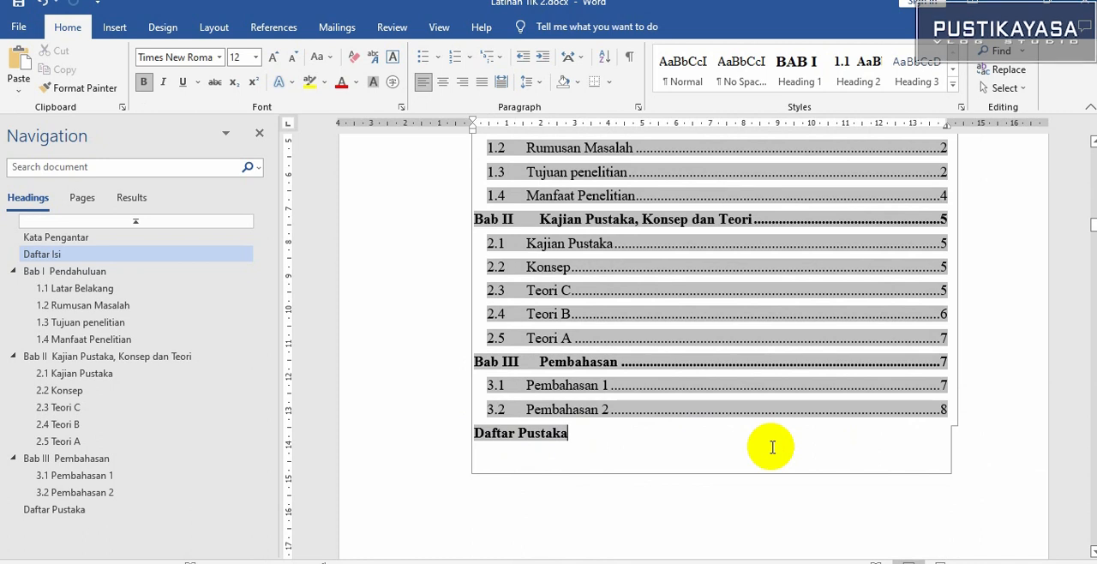
scroll(771, 446, "up", 5)
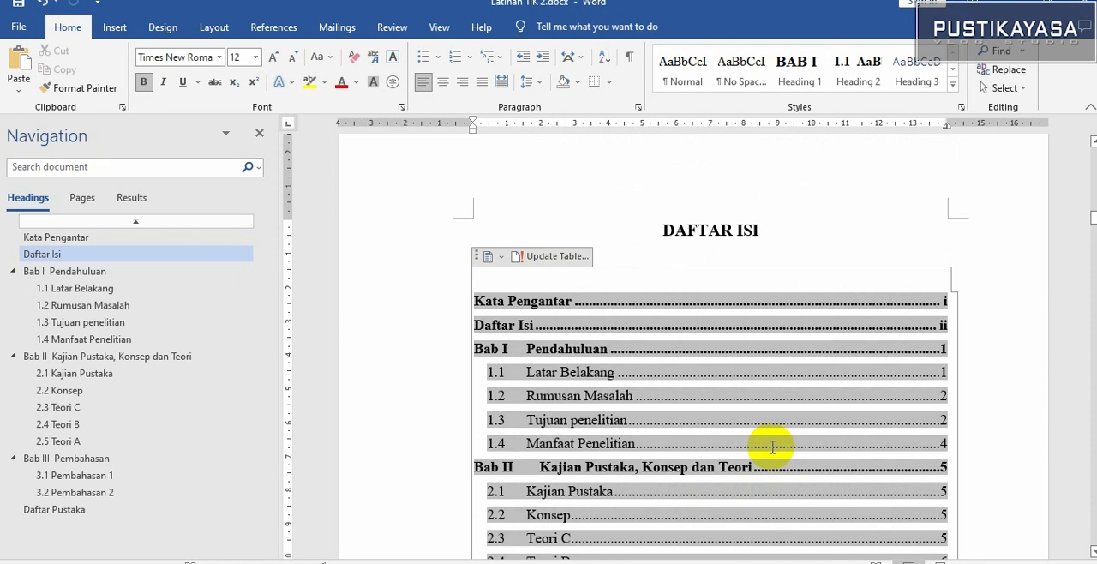
scroll(772, 447, "down", 2)
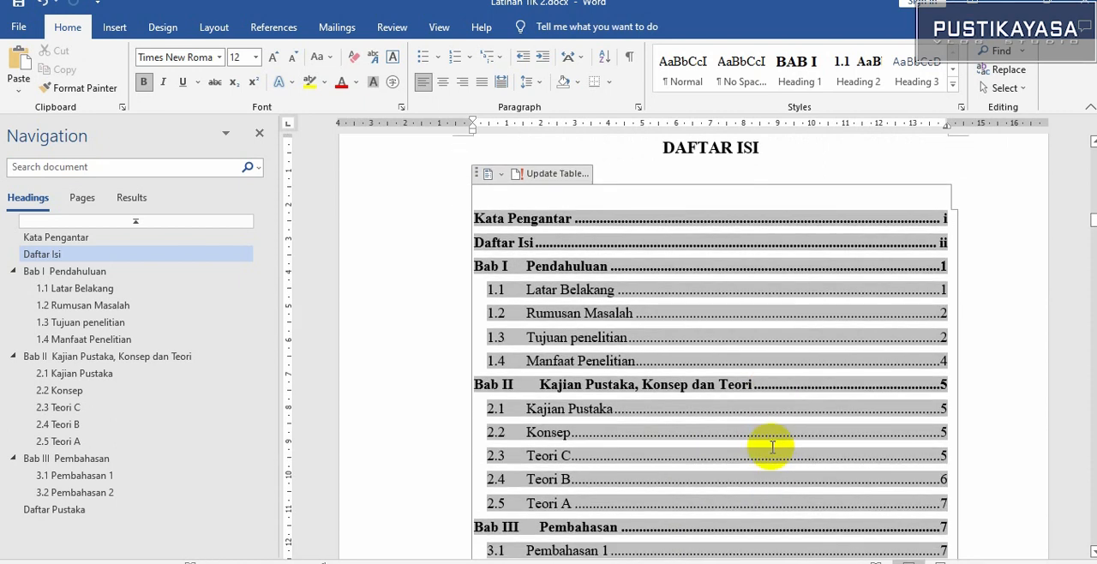